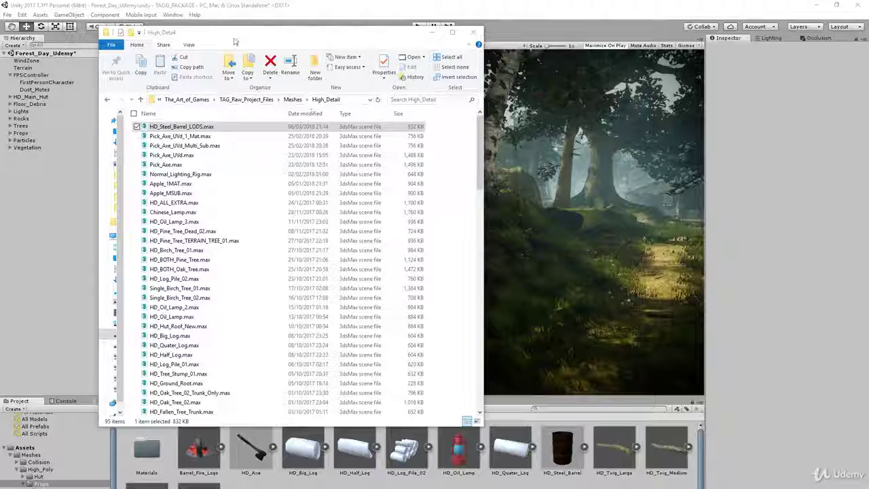
- Import HD_Steel_Barrel_LODS.max from the High_Detail folder into the project's Meshes/High_Poly/Props folder
drag(235, 42, 435, 49)
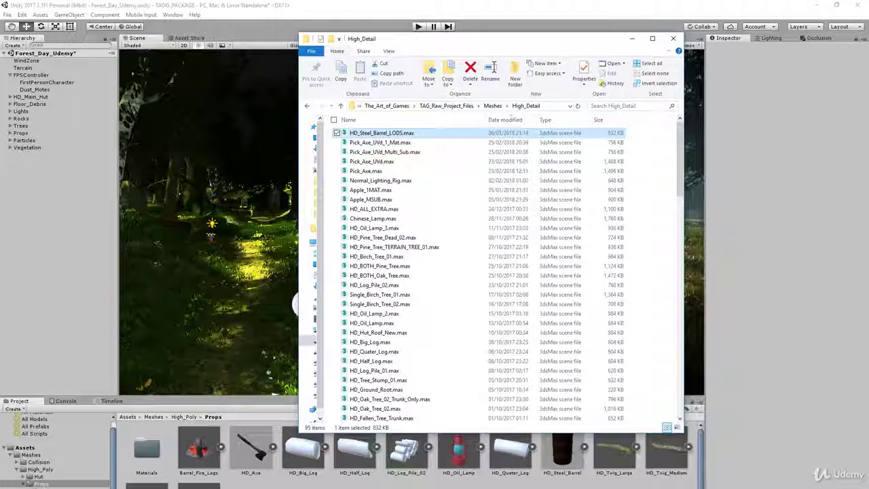
drag(411, 45, 715, 110)
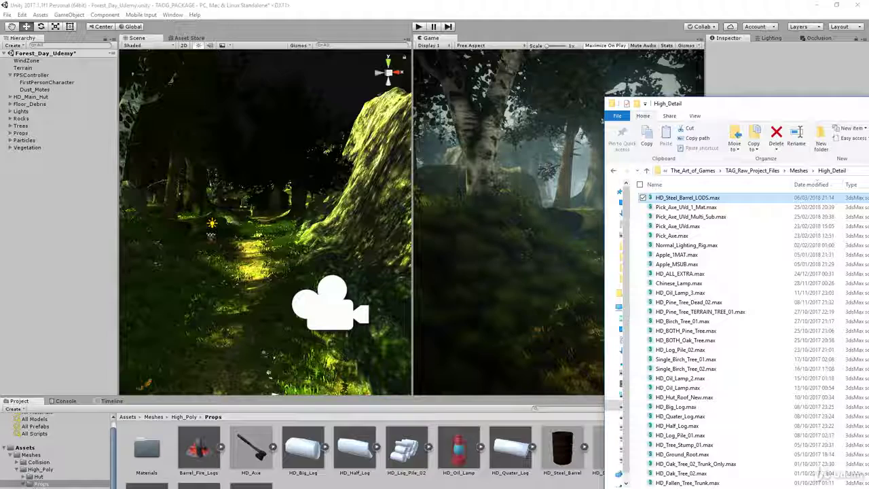
drag(716, 110, 0, 121)
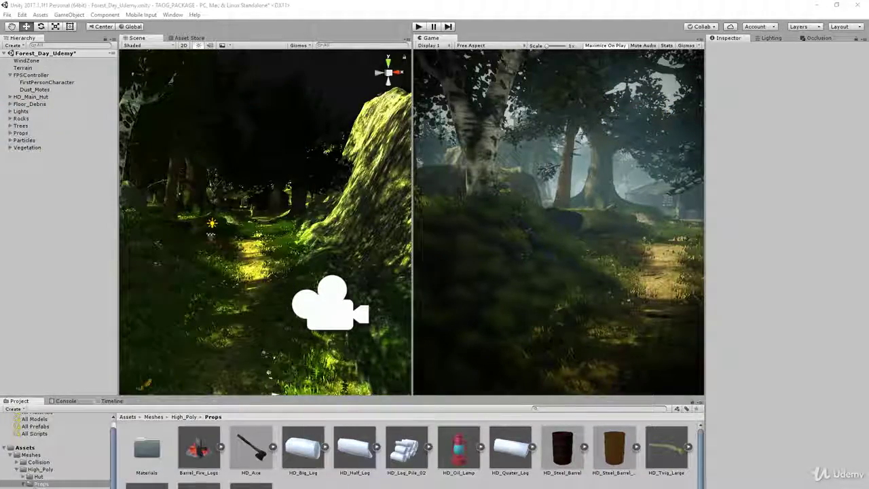
- Inspect the imported HD_Steel_Barrel_LODS model and preview its sub-meshes from LOD0 to LOD3
click(611, 472)
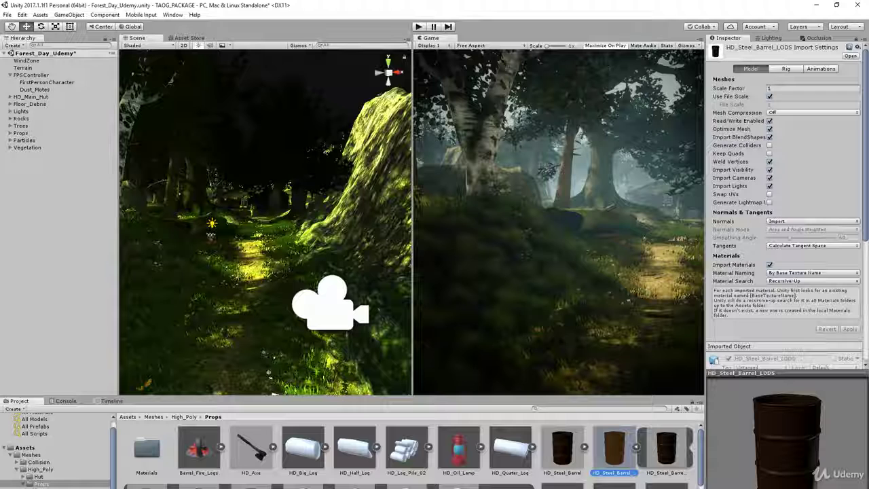
click(666, 446)
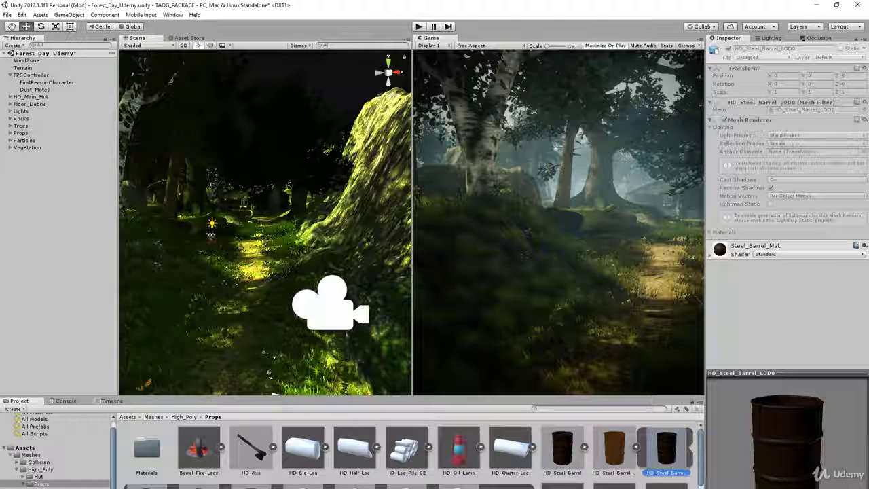
key(Right)
key(Right)
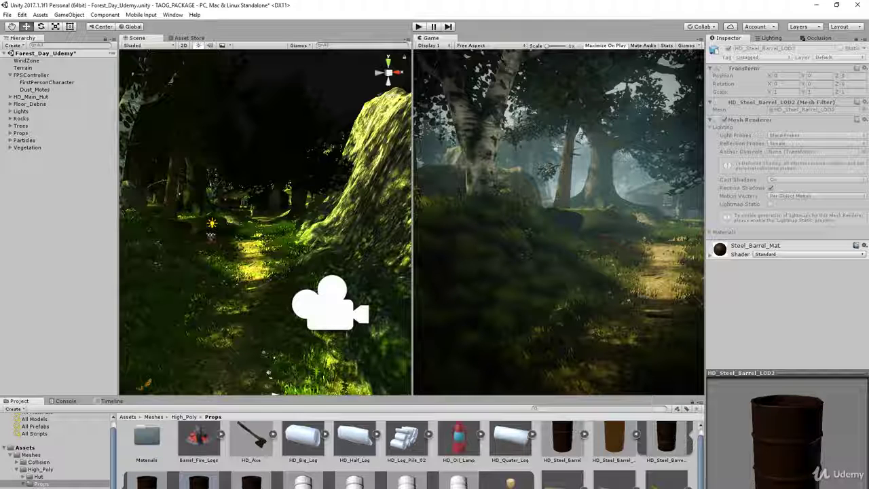
key(Right)
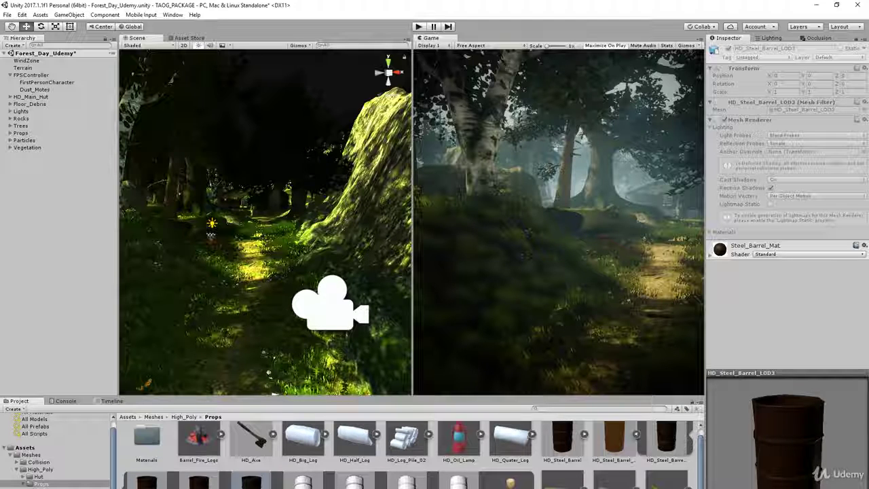
click(624, 441)
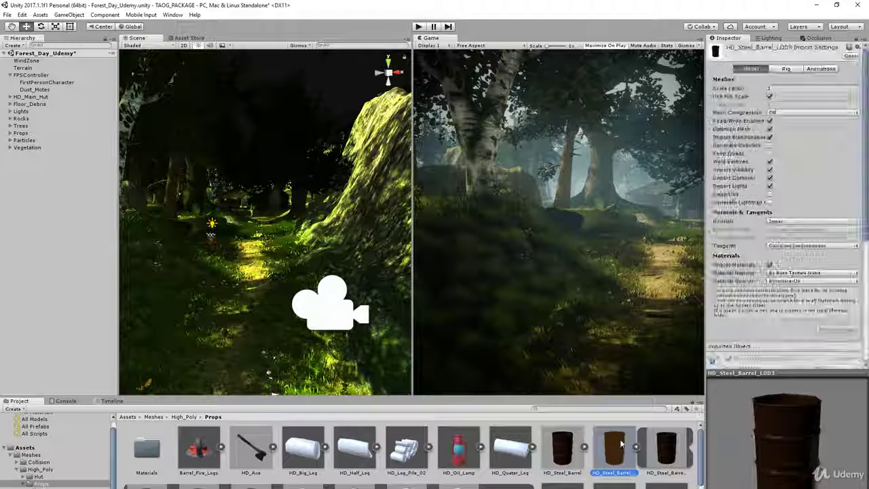
click(670, 460)
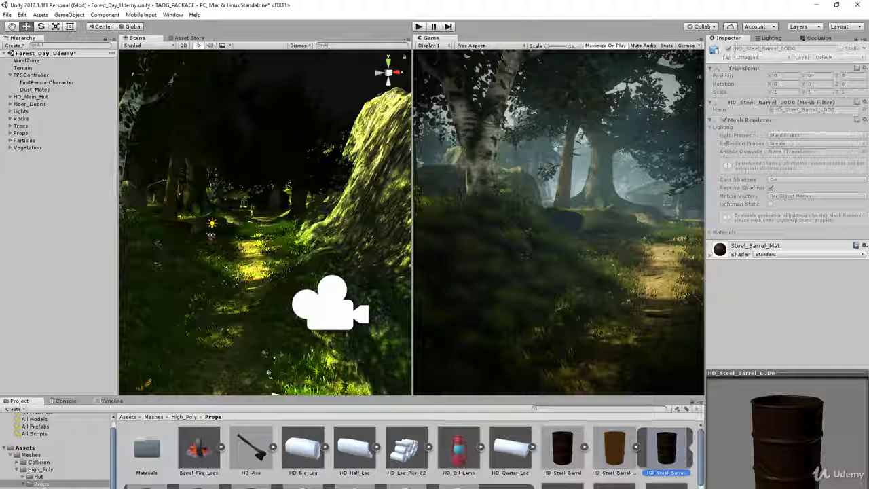
key(Right)
key(Right)
key(Right)
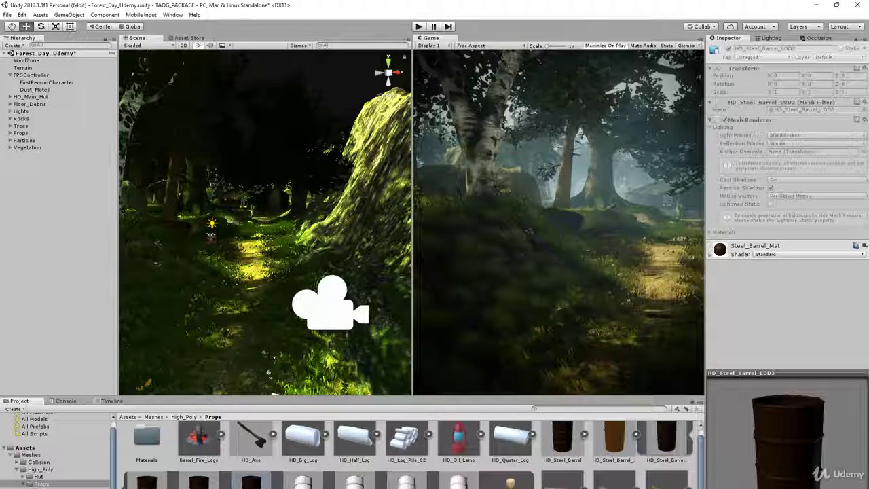
click(636, 436)
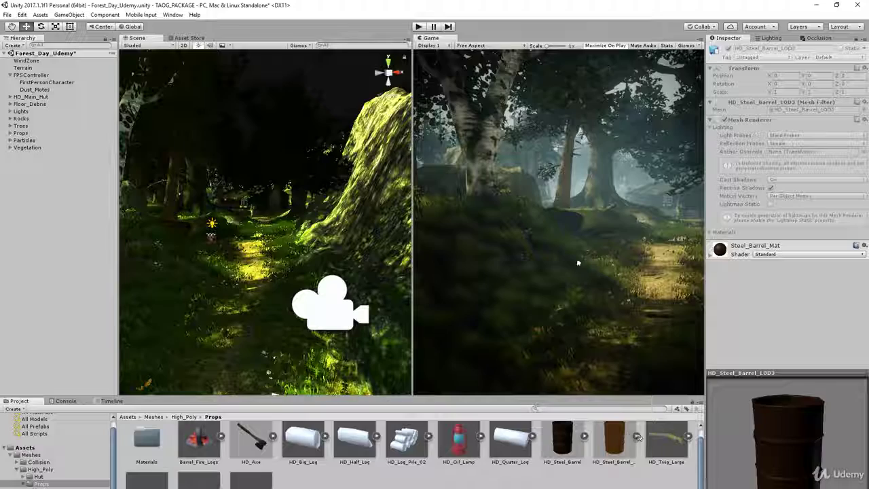
- Place the HD_Steel_Barrel_LODS model in the scene on the forest path in front of the hut
scroll(313, 264, up, 5)
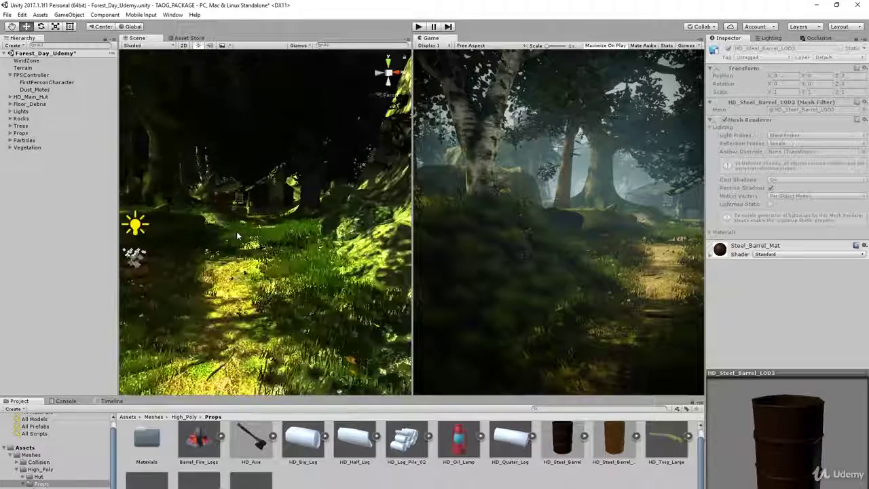
middle_drag(236, 230, 255, 384)
scroll(255, 384, up, 3)
scroll(255, 385, up, 6)
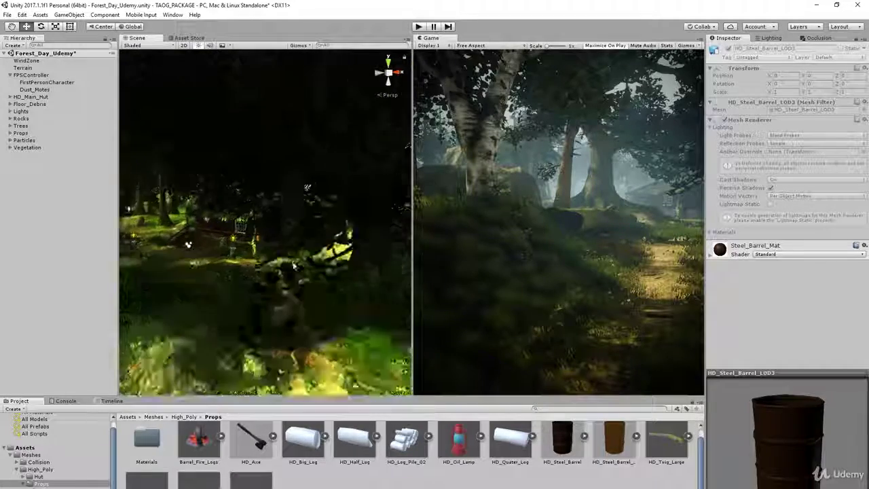
right_drag(299, 324, 298, 312)
mouse_move(298, 312)
alt+mouse_down()
mouse_move(301, 288)
mouse_move(303, 299)
alt+mouse_up()
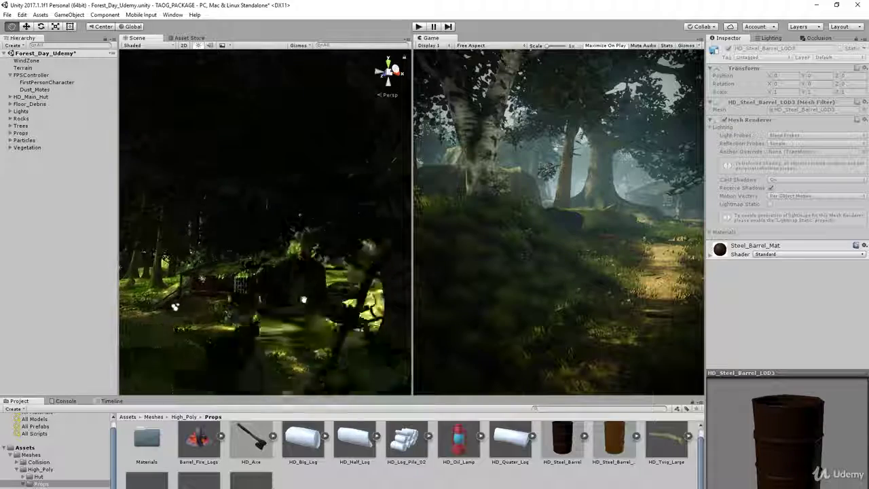
middle_drag(303, 299, 276, 161)
alt+drag(340, 298, 327, 328)
scroll(282, 299, up, 4)
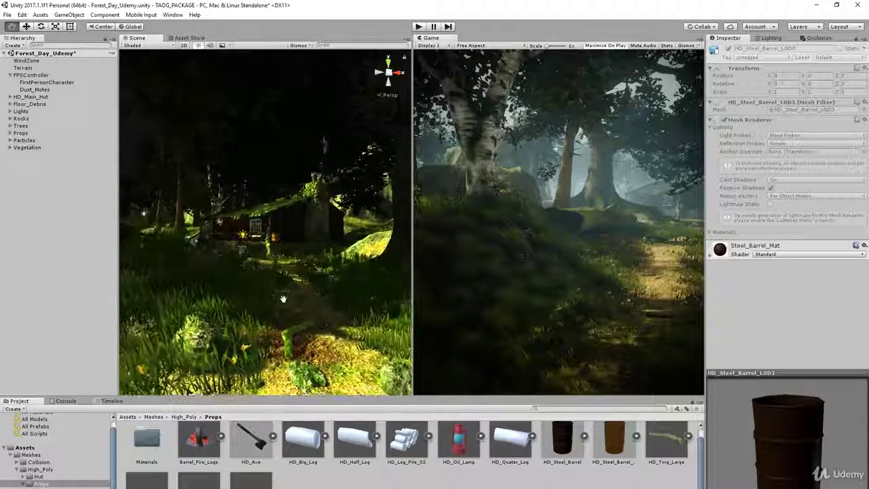
scroll(288, 299, up, 2)
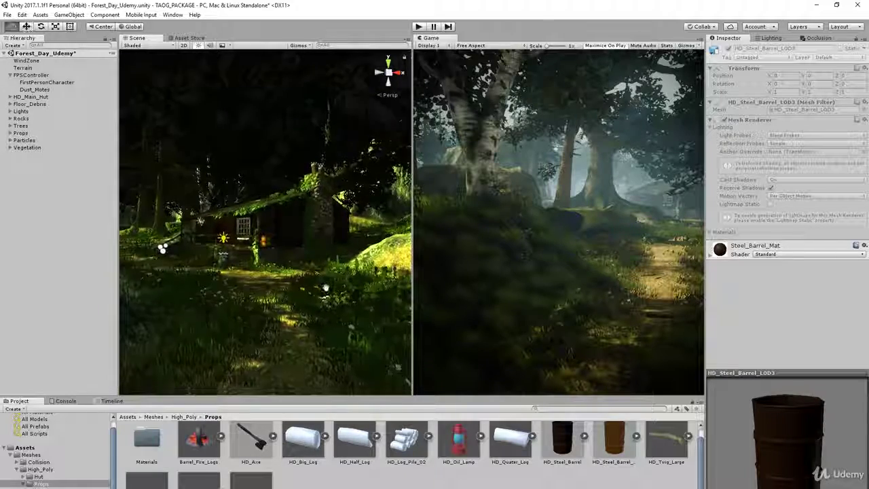
scroll(615, 441, up, 1)
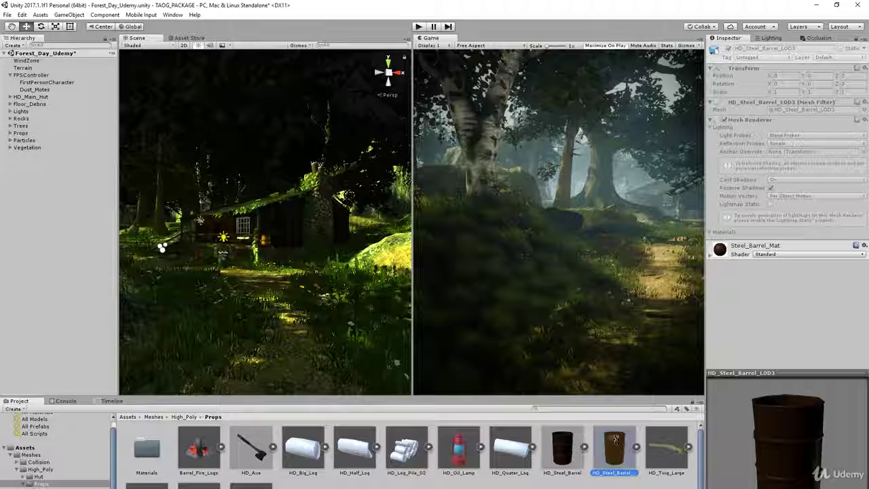
drag(616, 441, 285, 338)
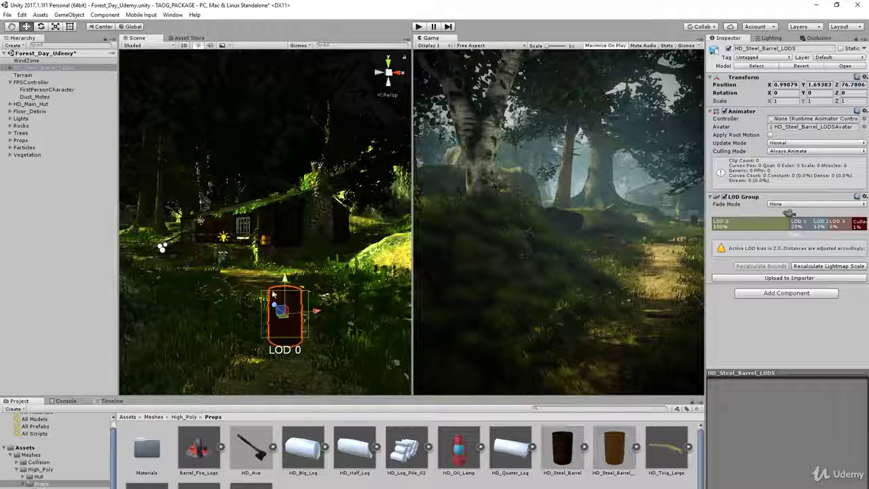
- Widen the Scene view around the placed barrel by narrowing the Game view to about a third of its width
scroll(277, 292, up, 4)
middle_drag(291, 285, 291, 286)
scroll(290, 285, down, 5)
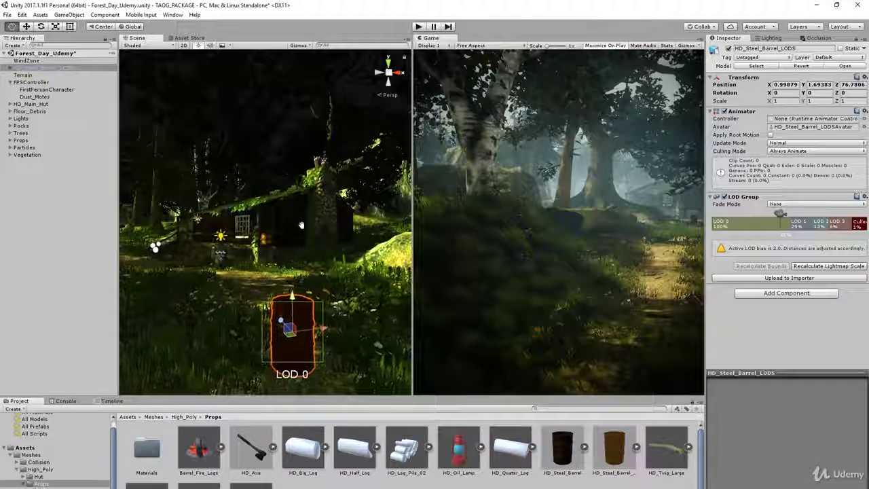
scroll(291, 285, down, 1)
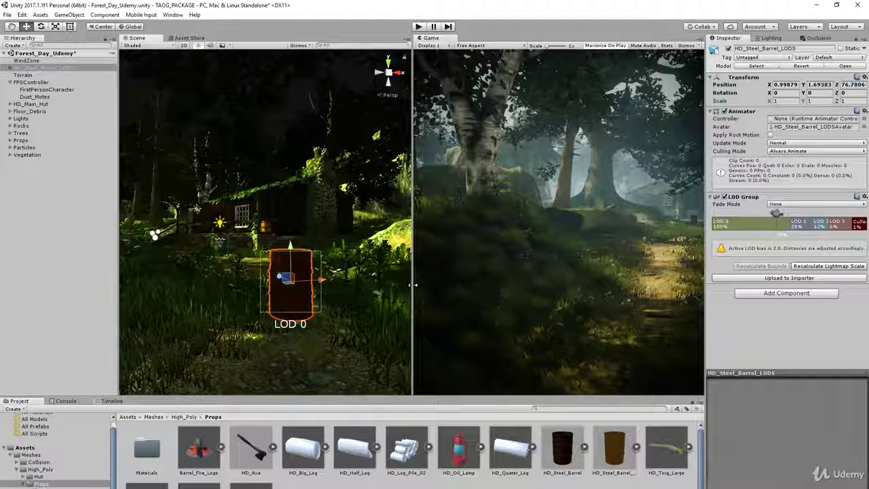
drag(412, 285, 596, 302)
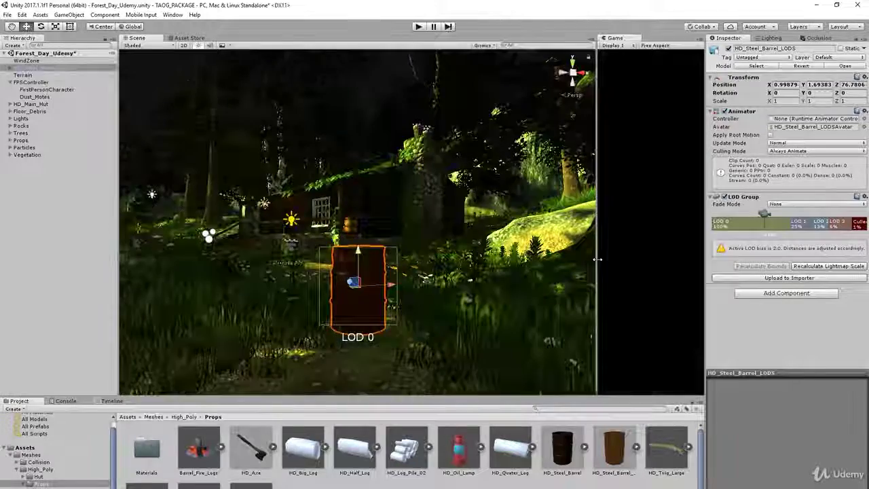
drag(596, 259, 555, 265)
- Examine how the barrel's active LOD level in its LOD Group changes with the camera distance
scroll(342, 300, up, 2)
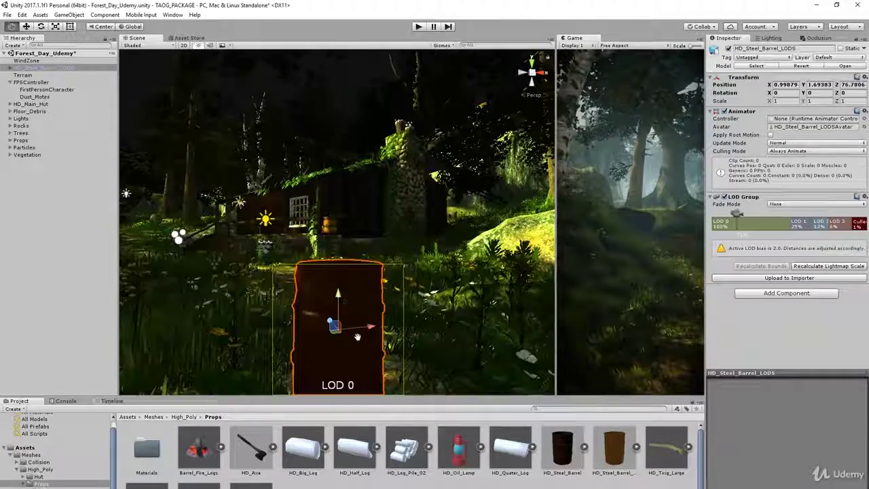
scroll(357, 336, up, 3)
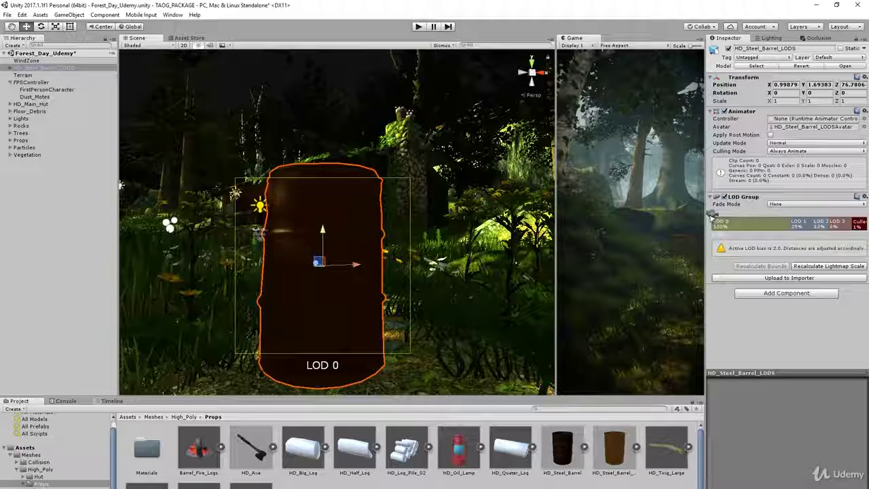
drag(714, 213, 733, 212)
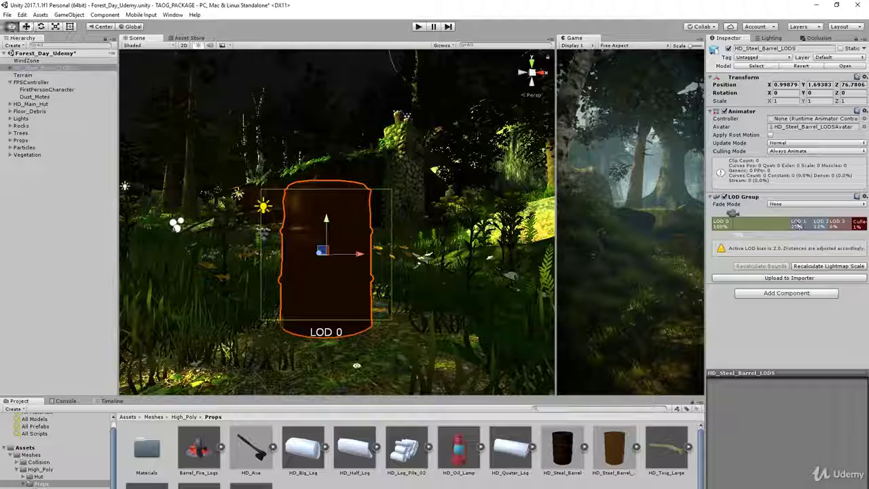
alt+drag(357, 365, 310, 219)
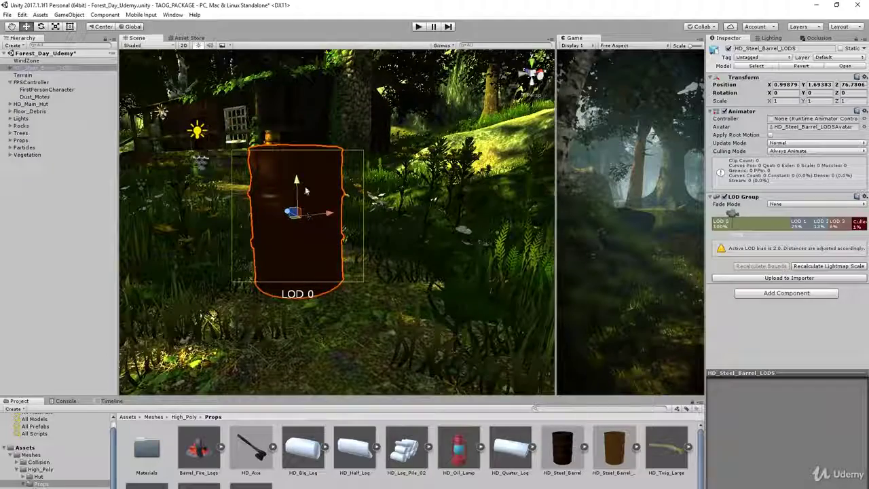
scroll(342, 306, down, 5)
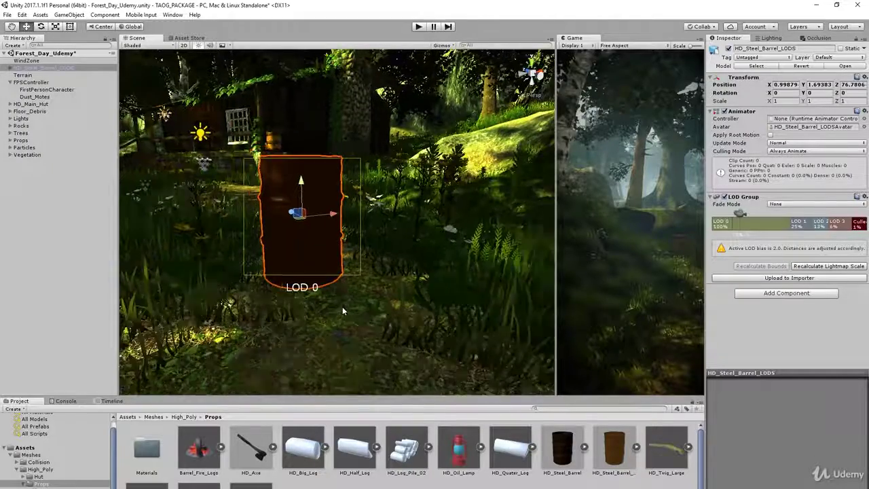
scroll(342, 308, down, 3)
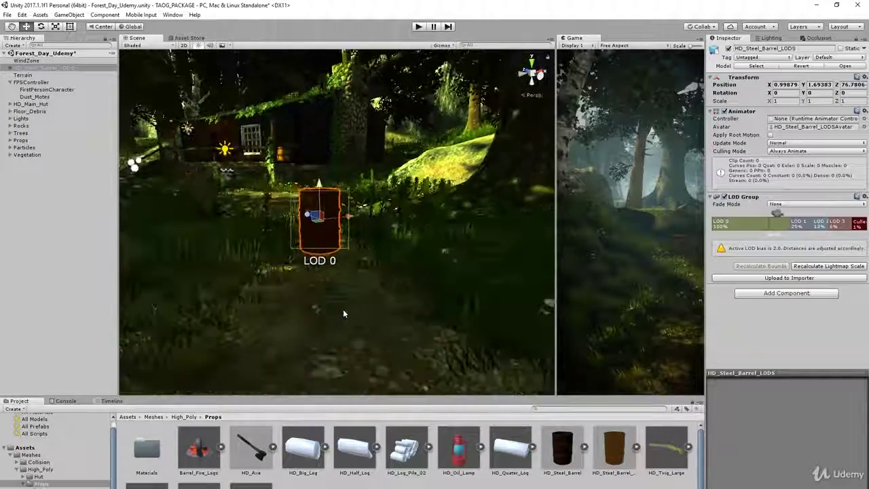
scroll(340, 317, down, 4)
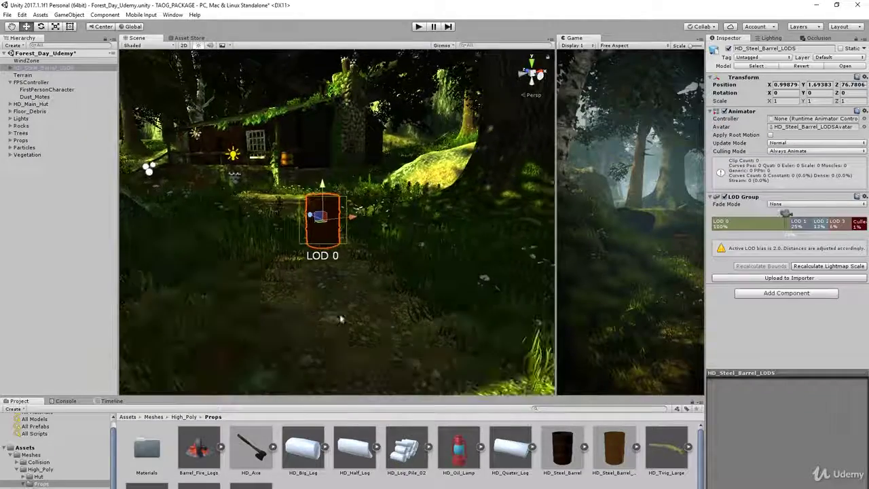
alt+right_drag(340, 323, 331, 269)
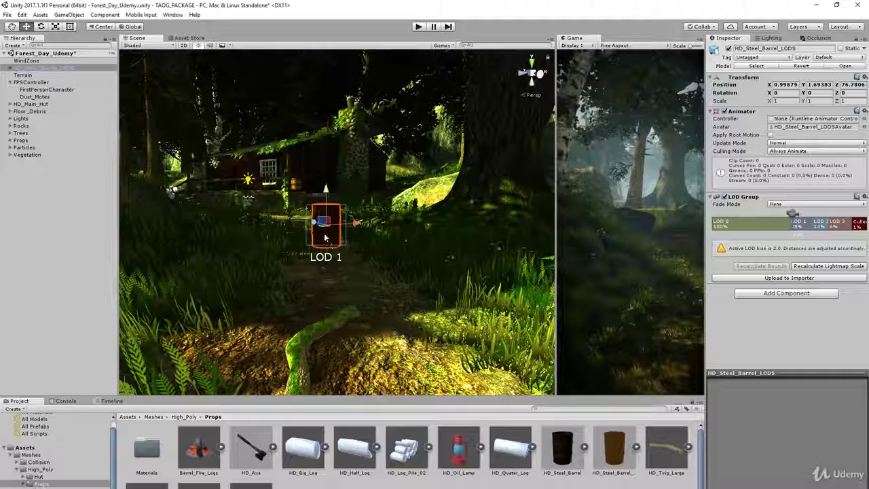
- Compare the barrel's LOD 0 and LOD 1 meshes at near and medium camera distances, watching the LOD Group marker
click(325, 237)
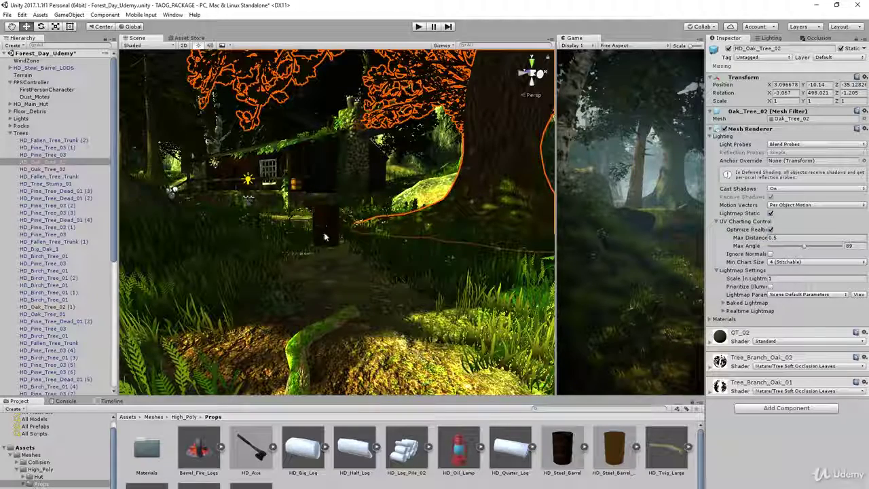
scroll(325, 237, up, 3)
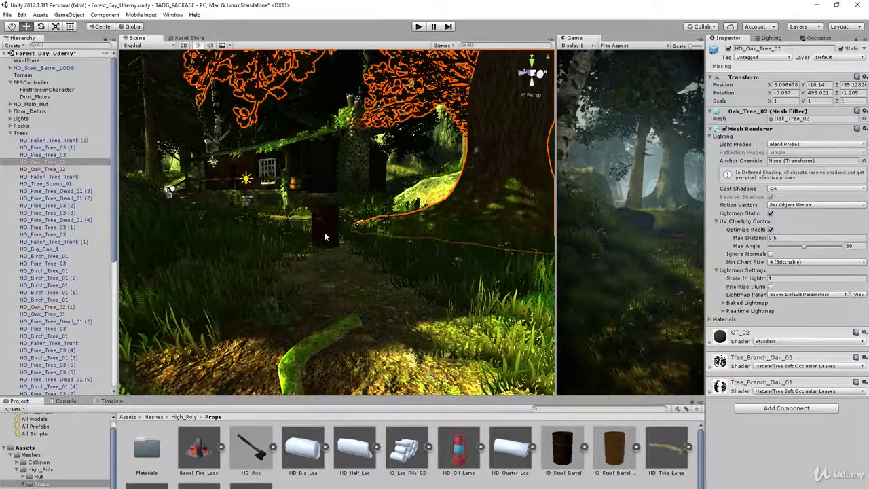
scroll(338, 240, down, 3)
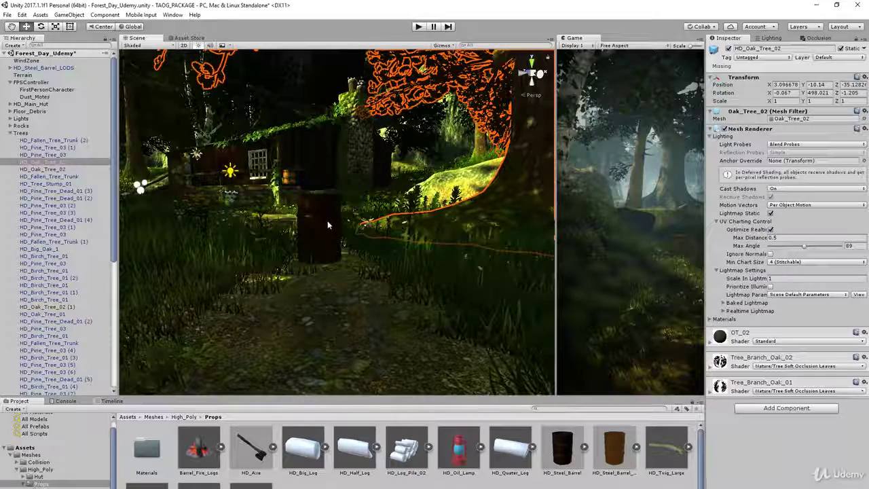
click(333, 232)
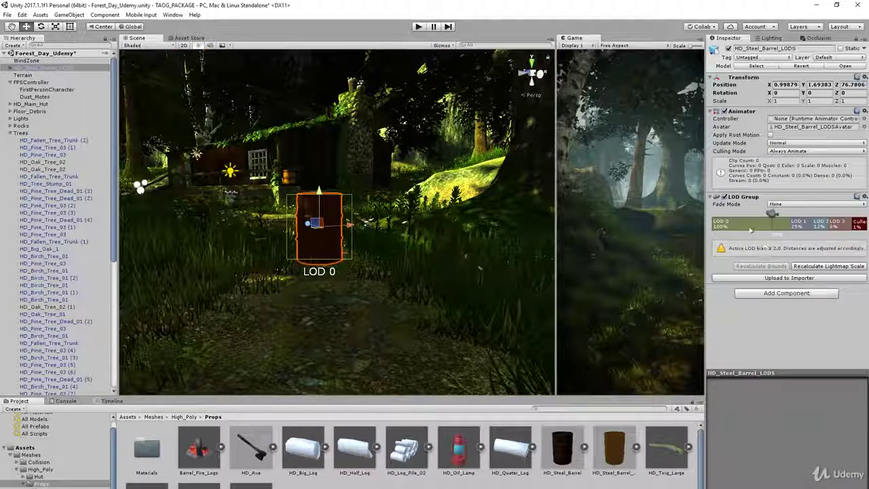
click(383, 245)
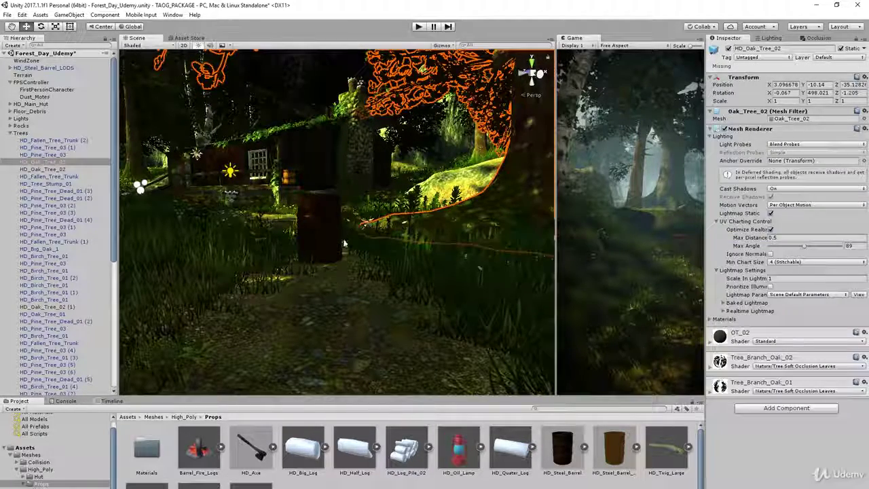
scroll(356, 246, down, 5)
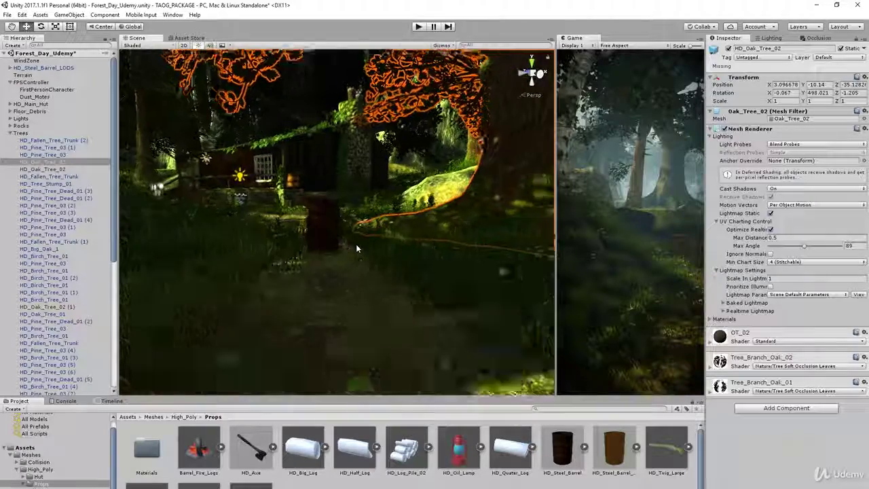
scroll(355, 247, up, 5)
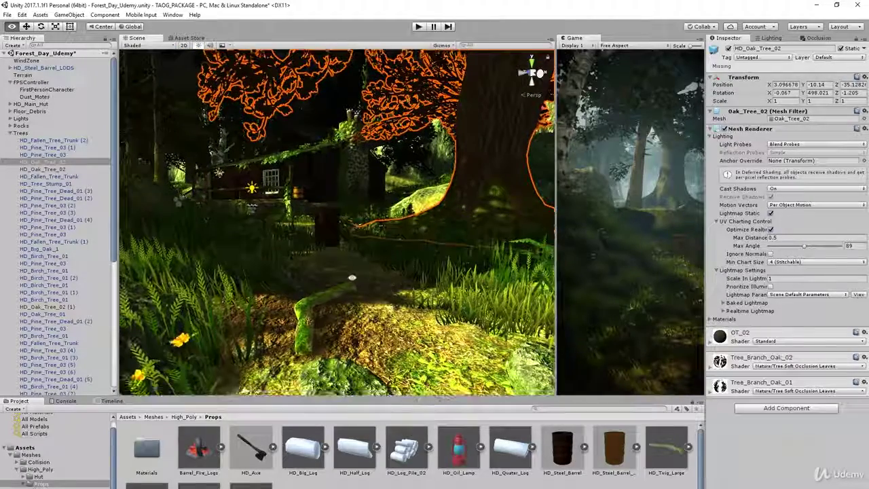
click(328, 224)
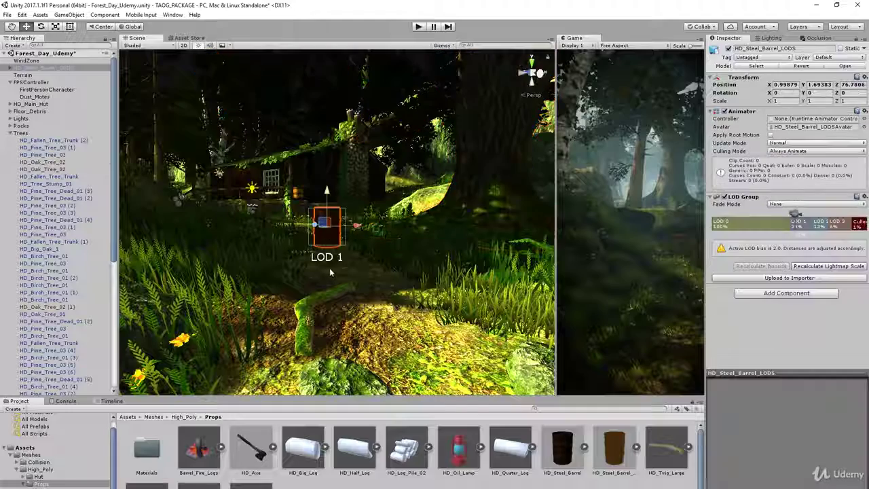
click(346, 267)
click(327, 241)
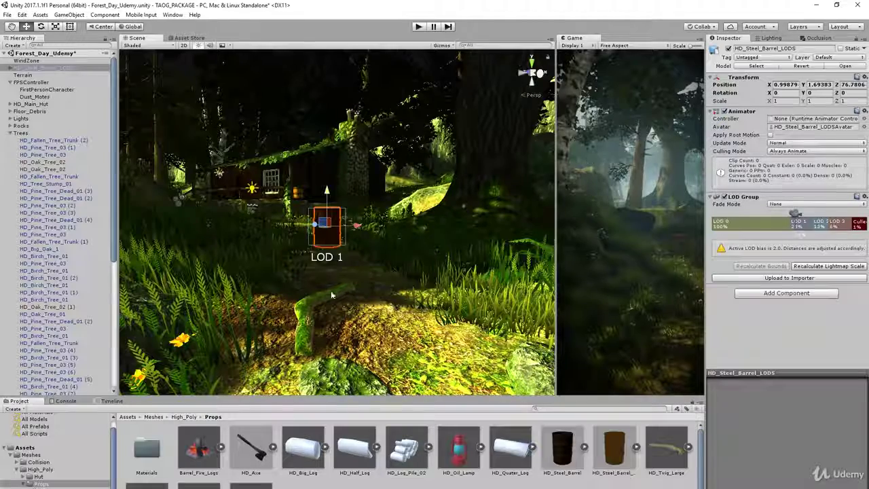
- Check the barrel's higher LOD levels from far back along the forest path and return to a close view
right_drag(332, 325, 333, 324)
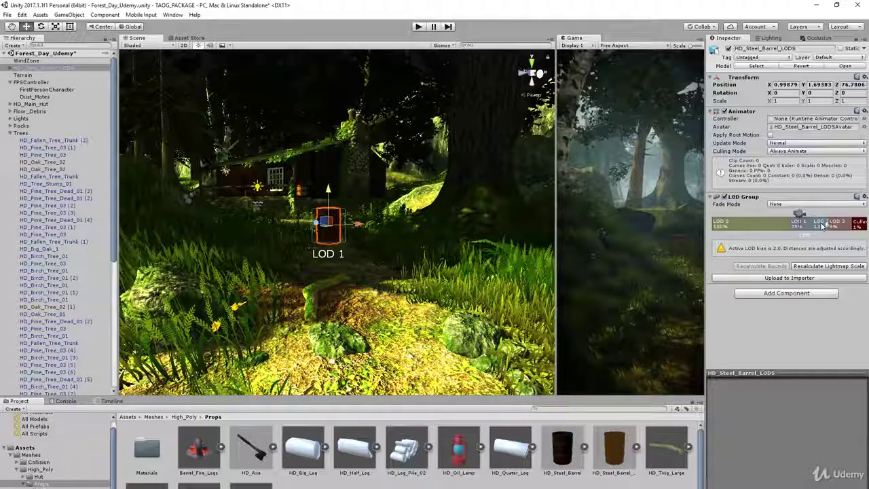
scroll(380, 288, down, 5)
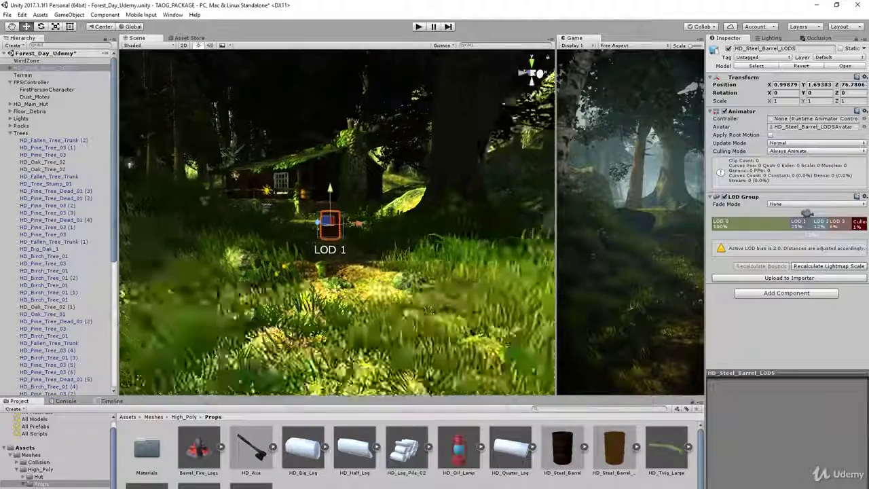
right_drag(380, 285, 372, 294)
scroll(372, 294, down, 3)
click(372, 295)
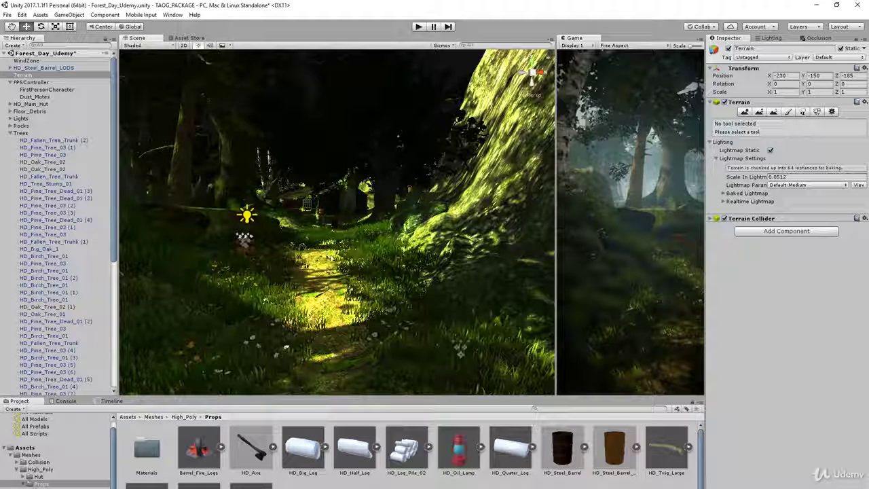
click(338, 229)
key(f)
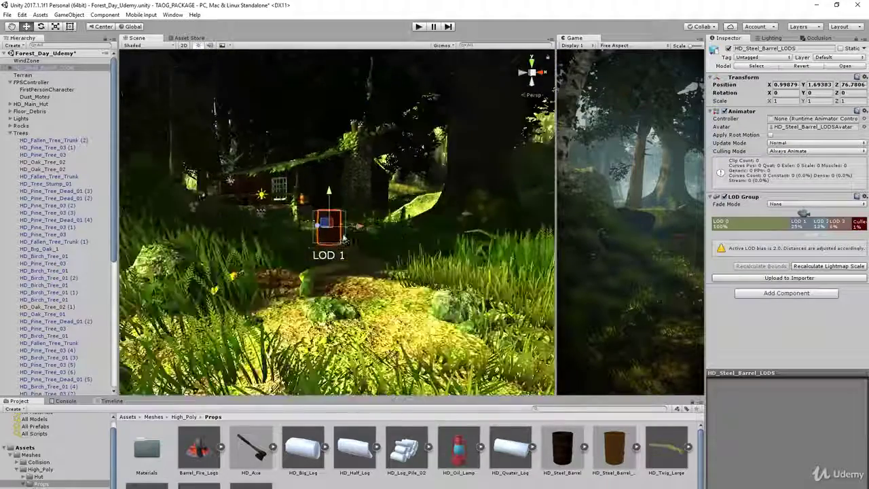
alt+drag(355, 294, 360, 307)
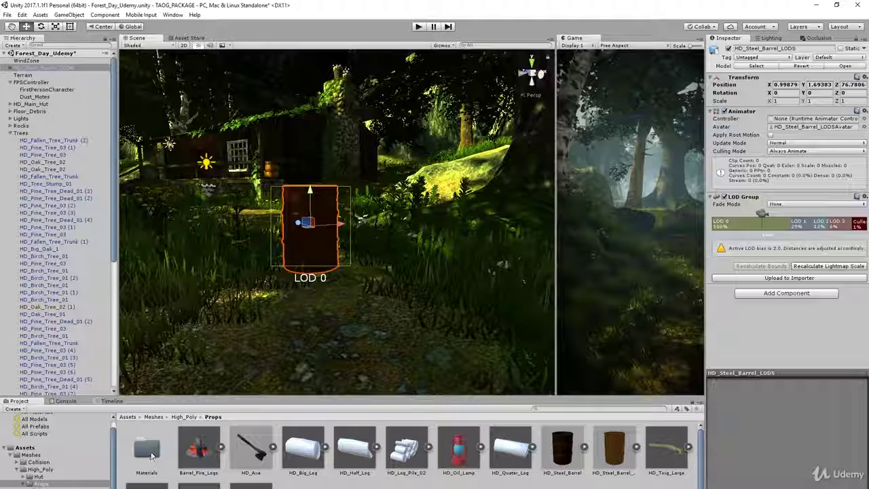
- Apply the yellow rusted material from the Props Materials folder to the barrel's LOD 0 mesh and inspect it up close
double_click(146, 449)
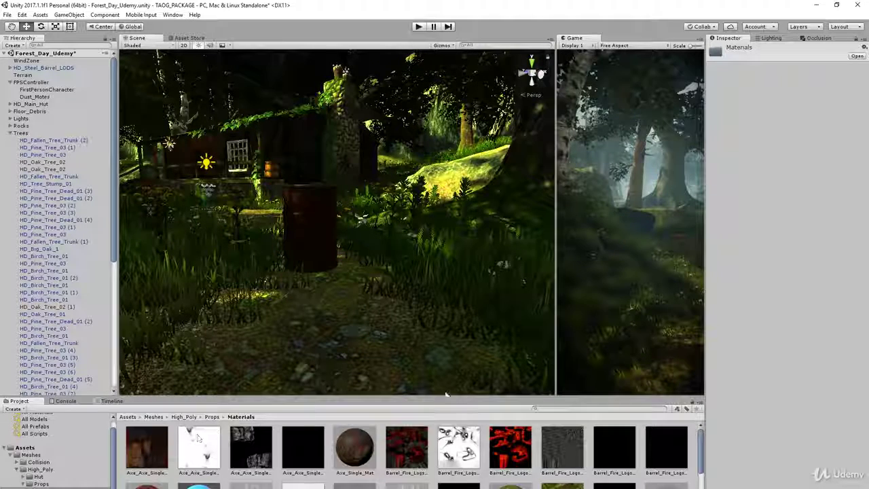
scroll(490, 467, down, 4)
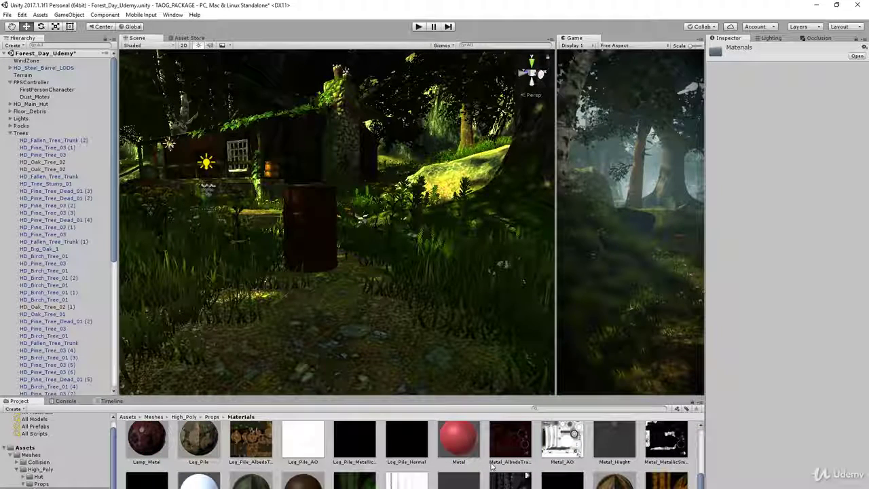
drag(250, 440, 310, 215)
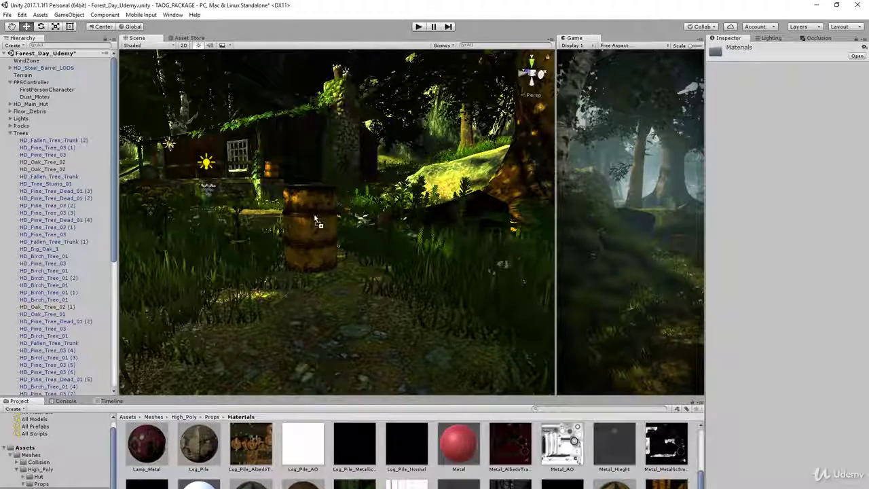
scroll(310, 215, up, 2)
scroll(310, 215, up, 3)
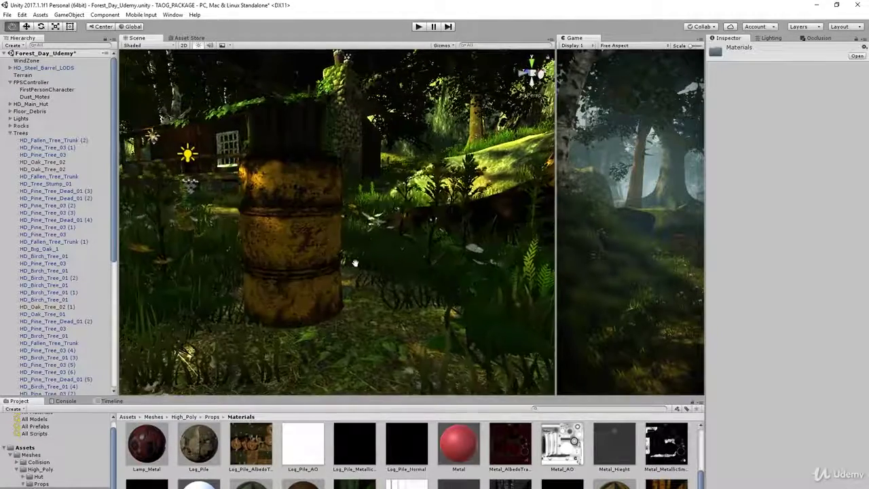
click(318, 254)
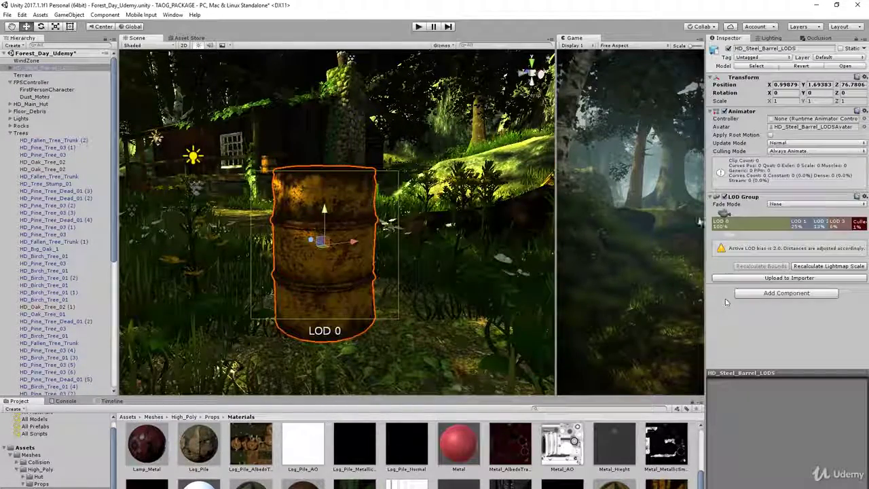
click(499, 272)
middle_drag(366, 288, 390, 290)
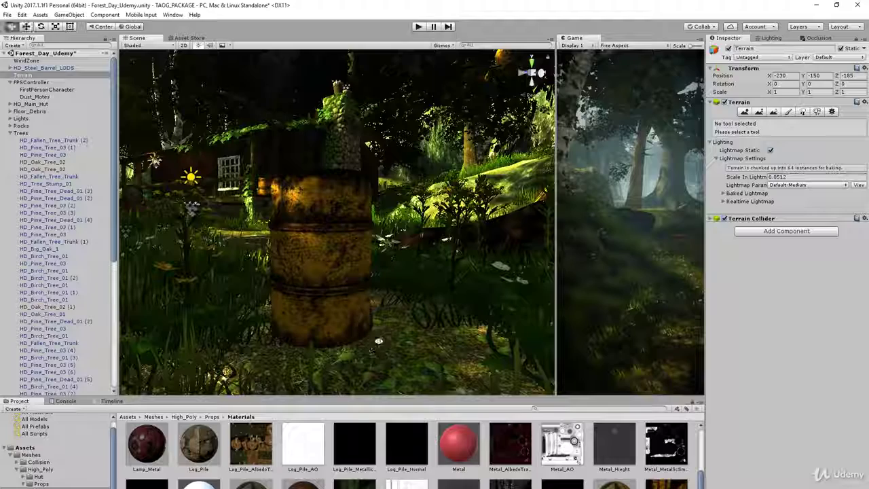
- Apply the yellow rusted material to the barrel's LOD 1 mesh at medium camera distance
scroll(369, 275, down, 6)
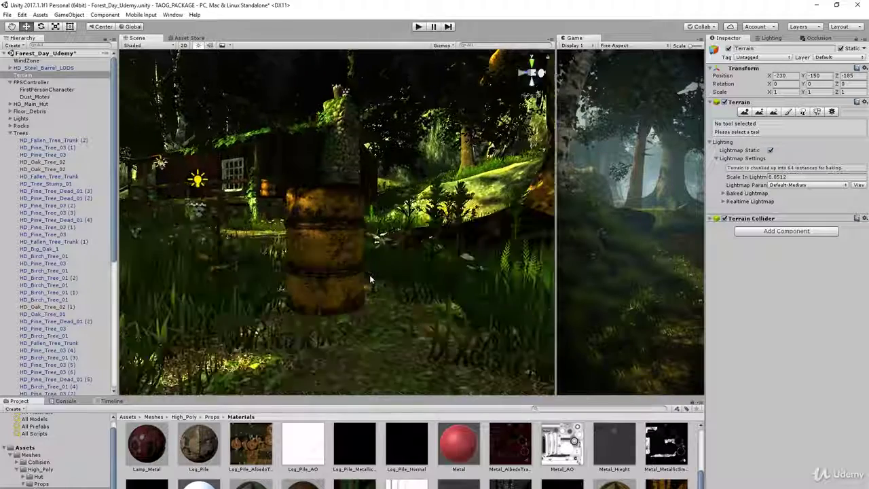
scroll(361, 290, down, 3)
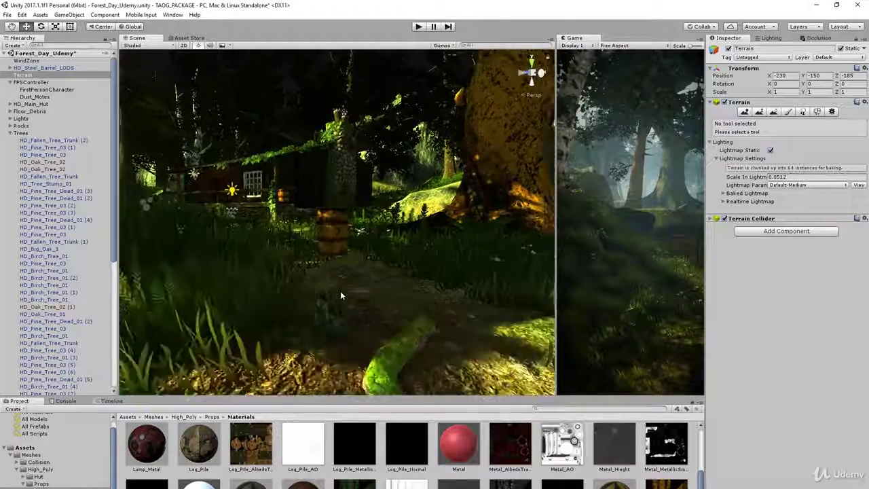
scroll(588, 464, down, 1)
drag(589, 463, 334, 229)
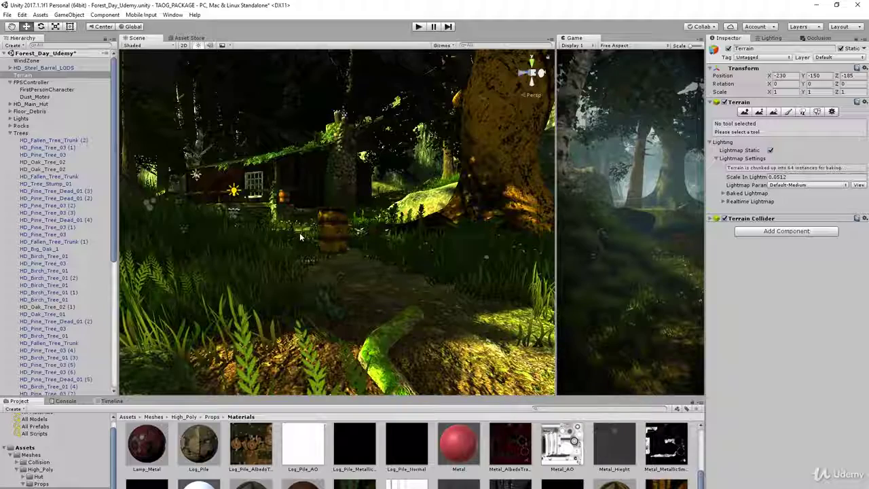
- Apply the yellow rusted material to the barrel's LOD 2 mesh from farther back in the grass
scroll(299, 241, up, 1)
right_drag(293, 254, 296, 293)
scroll(296, 293, down, 5)
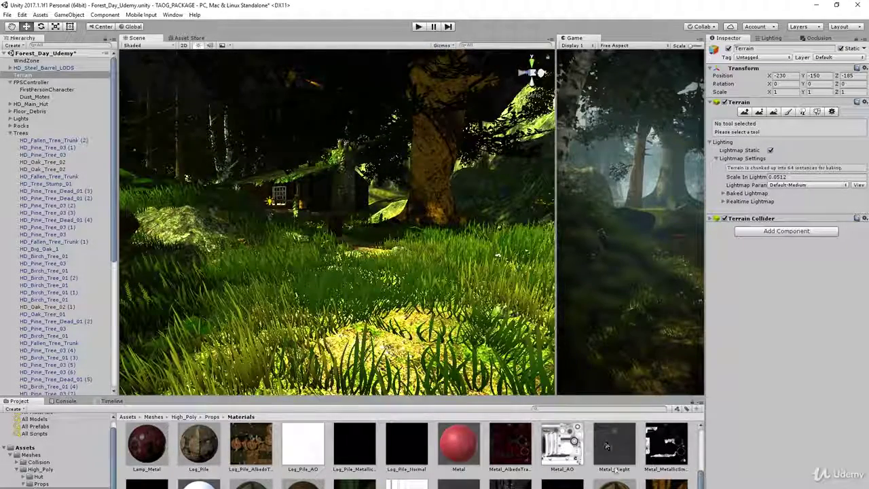
drag(614, 469, 335, 228)
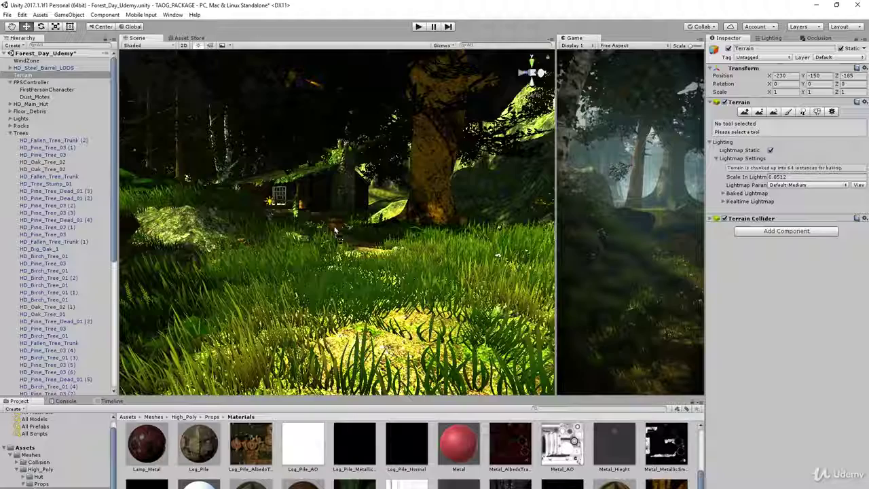
- Apply the yellow rusted material to the barrel's LOD 3 mesh from far down the path and select the barrel
scroll(341, 267, down, 4)
right_drag(344, 297, 338, 303)
key(w)
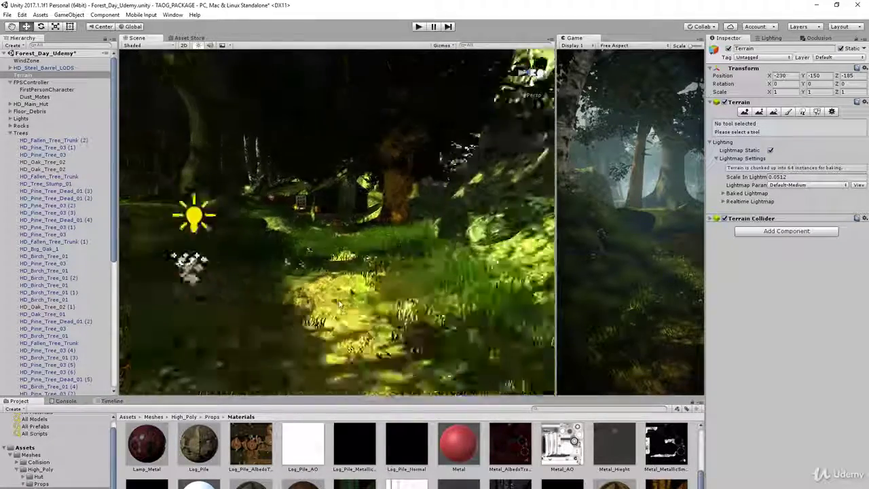
scroll(340, 304, down, 4)
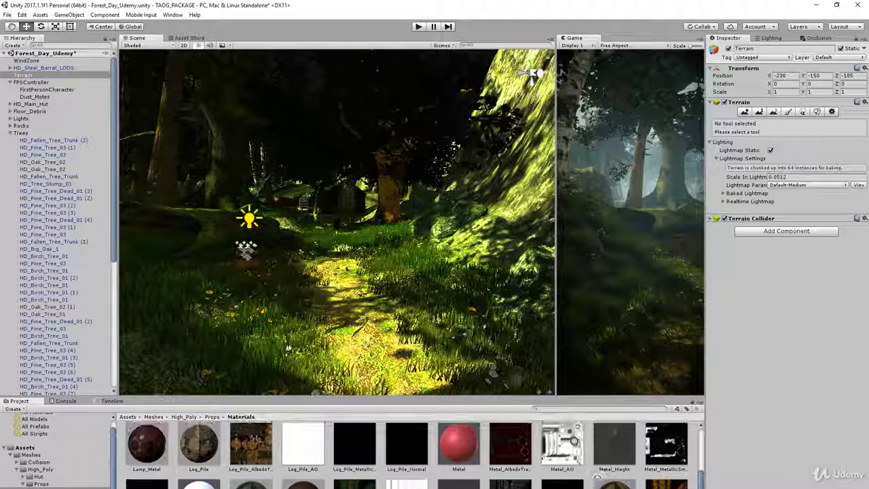
click(337, 228)
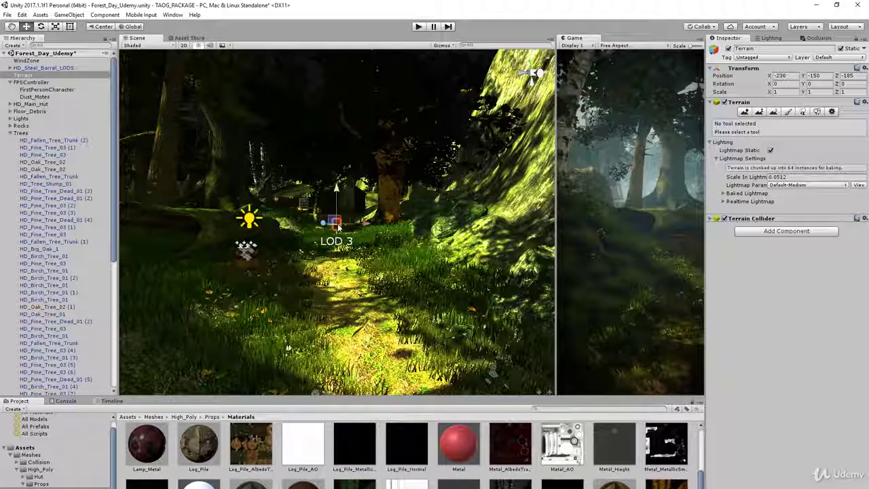
- Examine the barrel's LOD Group from LOD 3 out to the culling distance and back to LOD 0
drag(830, 213, 830, 215)
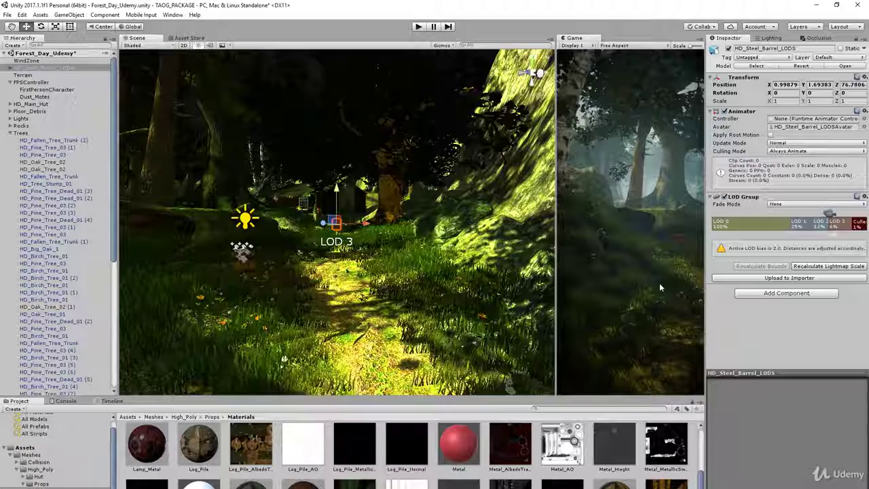
scroll(357, 343, down, 3)
scroll(354, 338, down, 8)
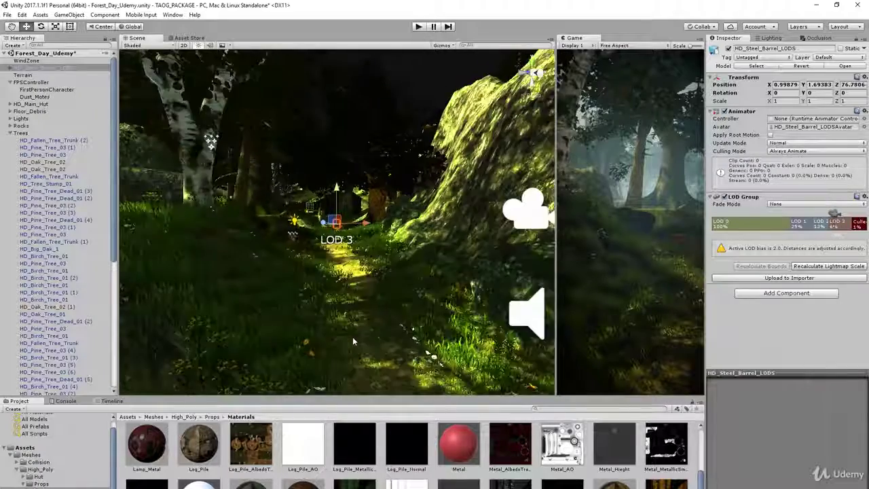
scroll(349, 340, down, 8)
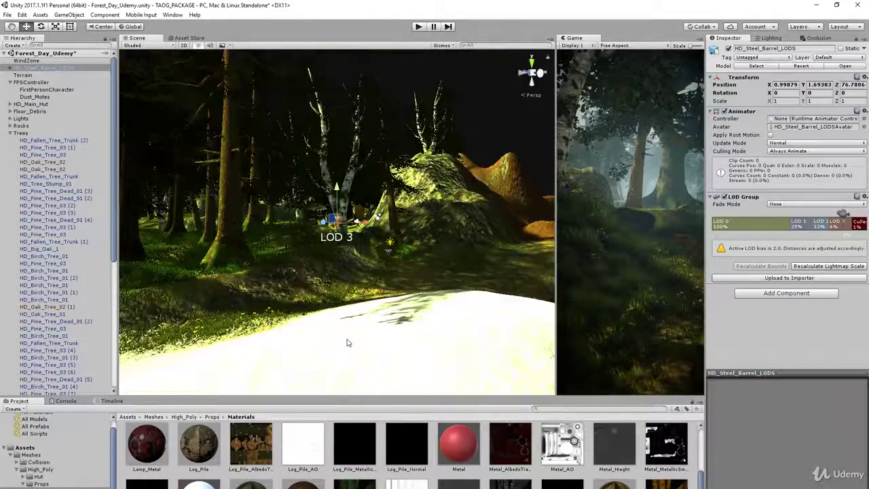
scroll(346, 343, down, 6)
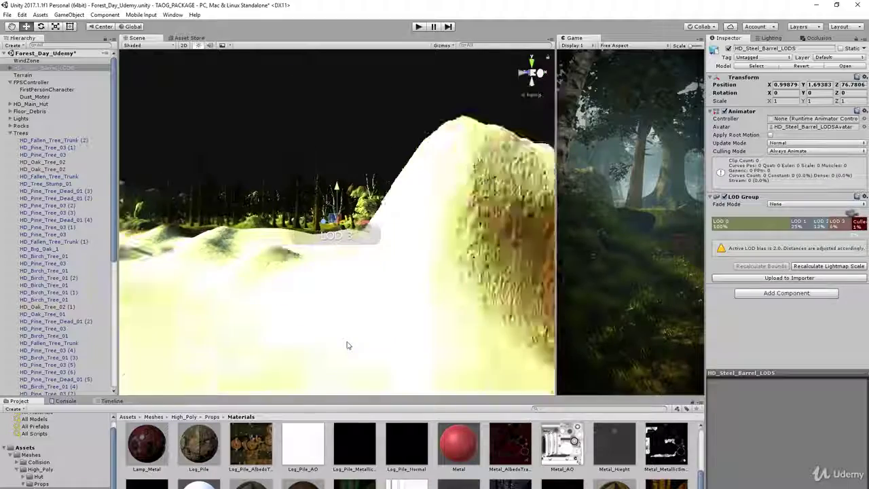
scroll(360, 274, up, 10)
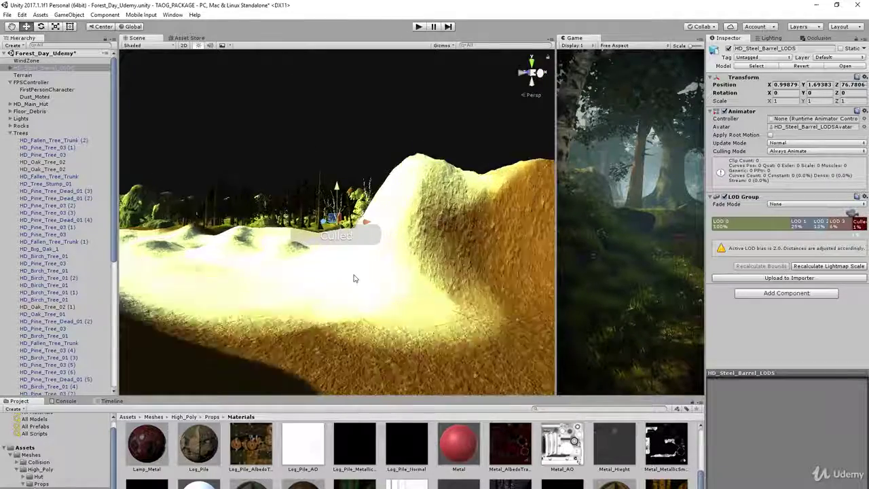
click(395, 293)
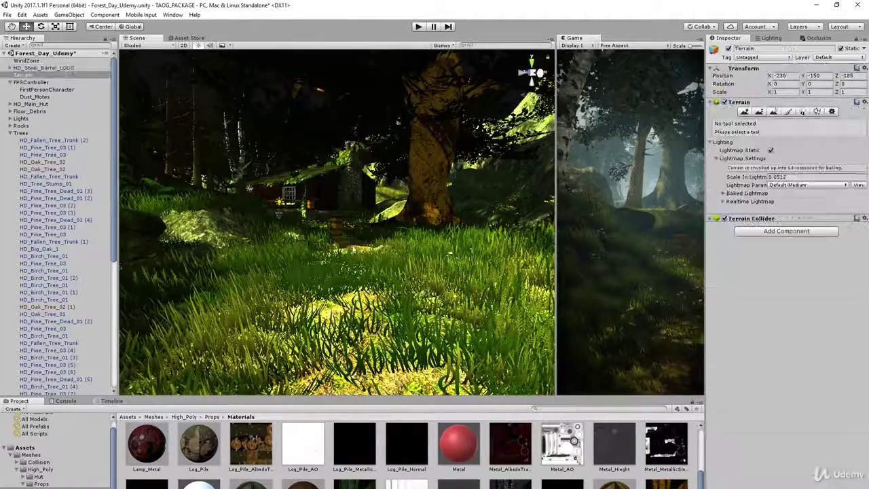
scroll(347, 241, up, 6)
click(344, 249)
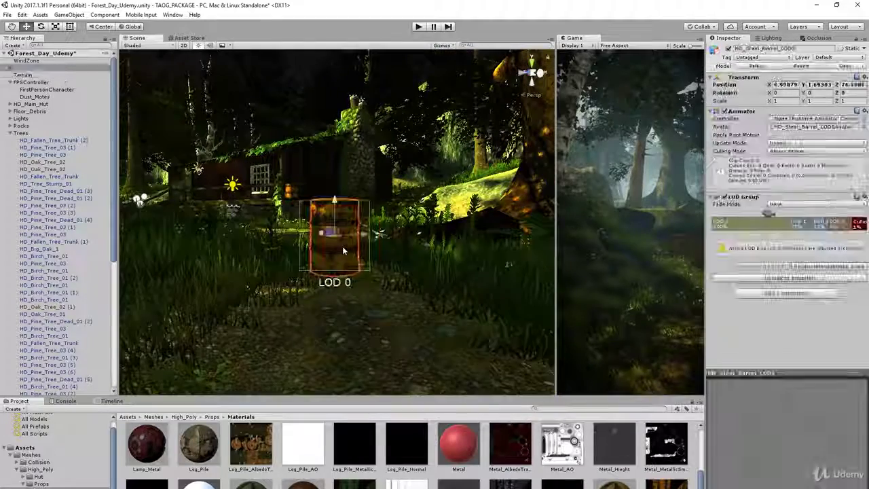
- Browse the project assets to the Props folder inside Prefabs
scroll(350, 284, up, 5)
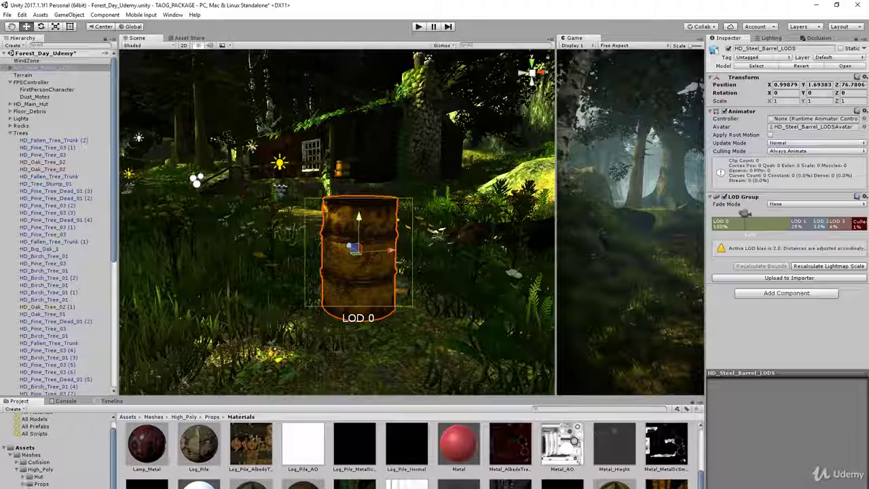
click(16, 470)
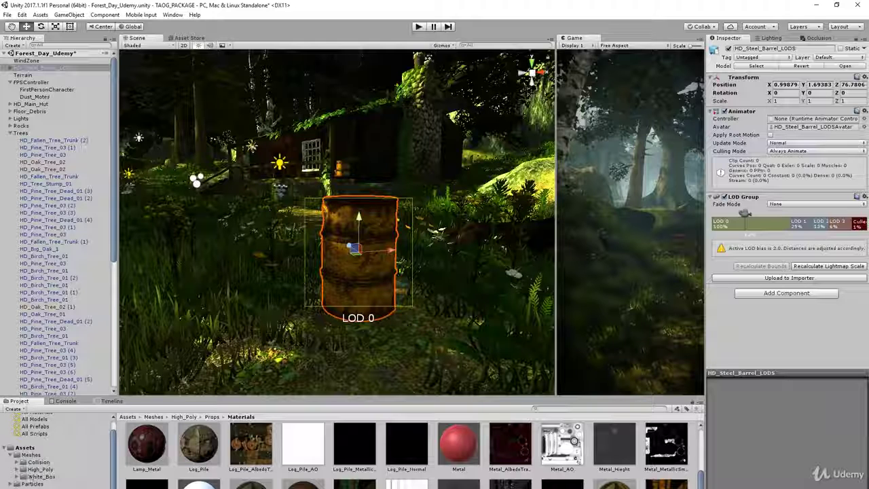
scroll(28, 475, down, 1)
click(28, 478)
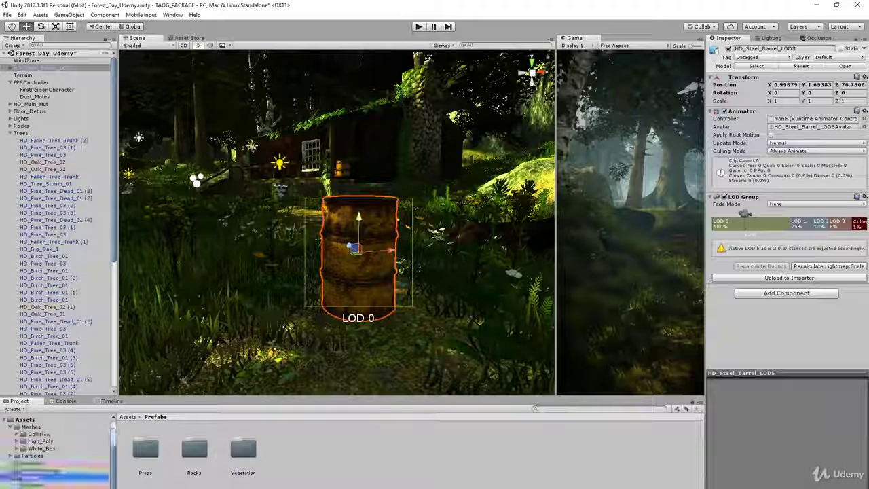
click(10, 477)
click(31, 485)
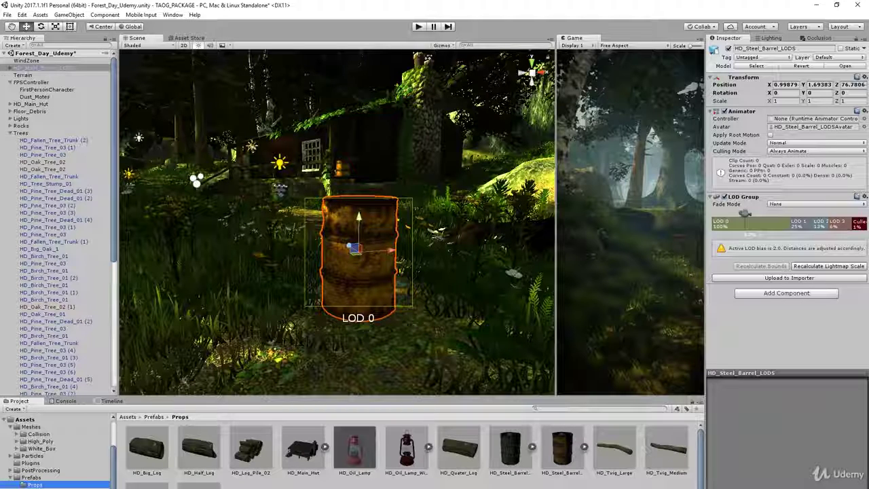
- Save the scene's HD_Steel_Barrel_LODS object as a prefab in the Props folder and select the barrel in the scene
click(11, 68)
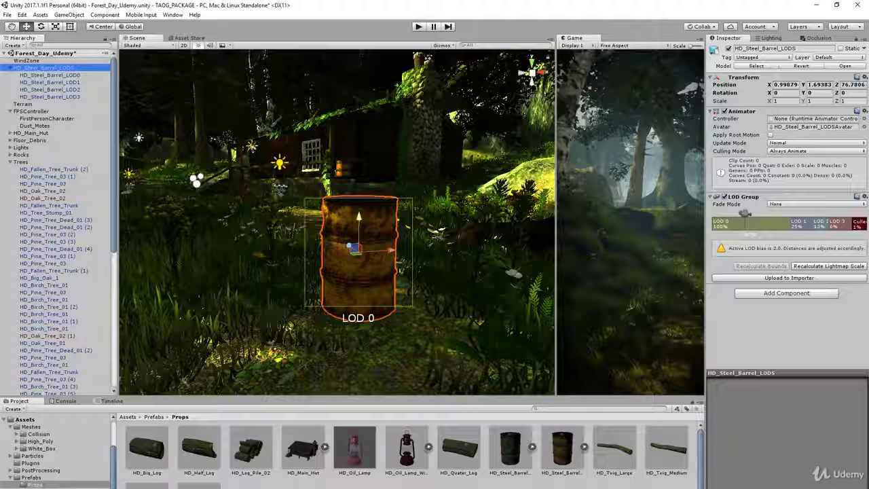
click(10, 68)
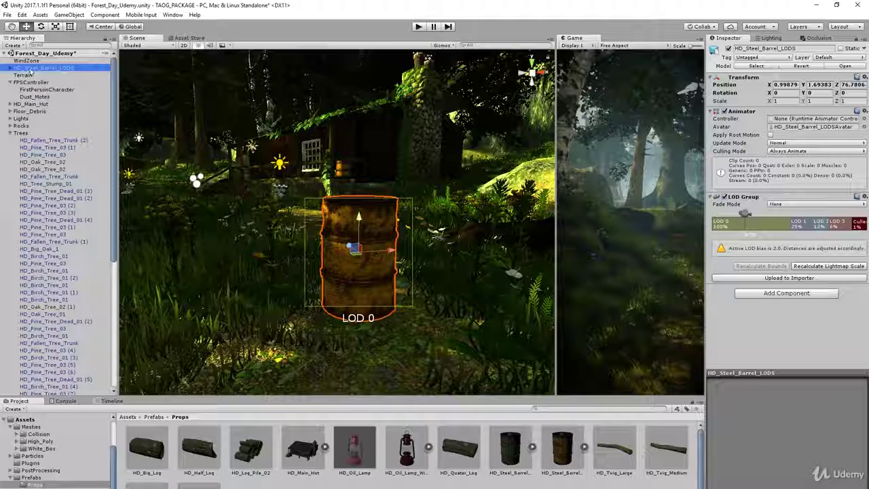
click(34, 484)
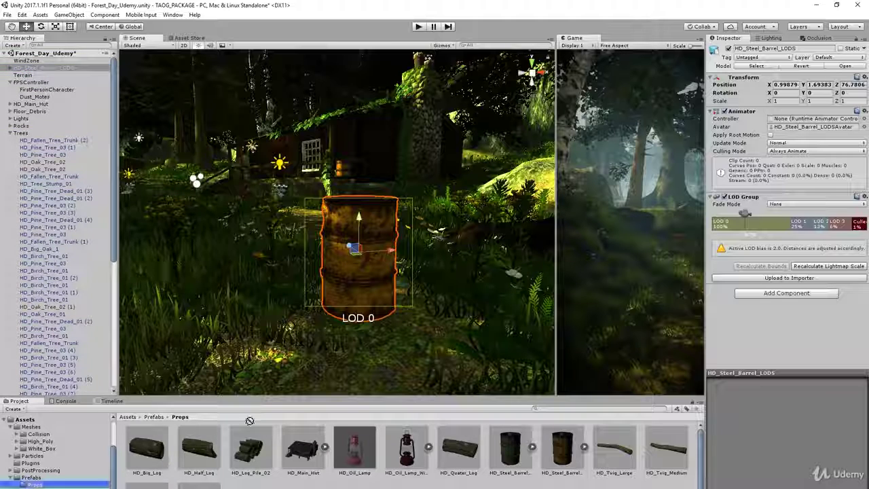
drag(261, 451, 541, 460)
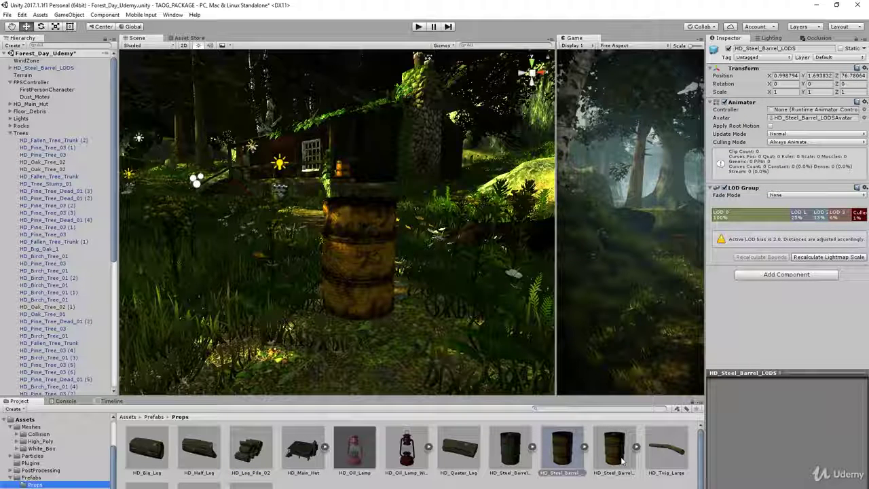
click(565, 451)
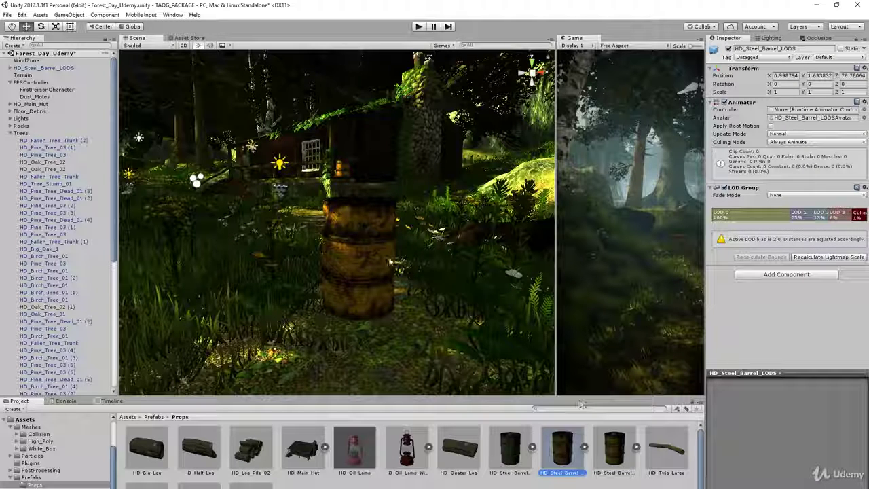
click(389, 261)
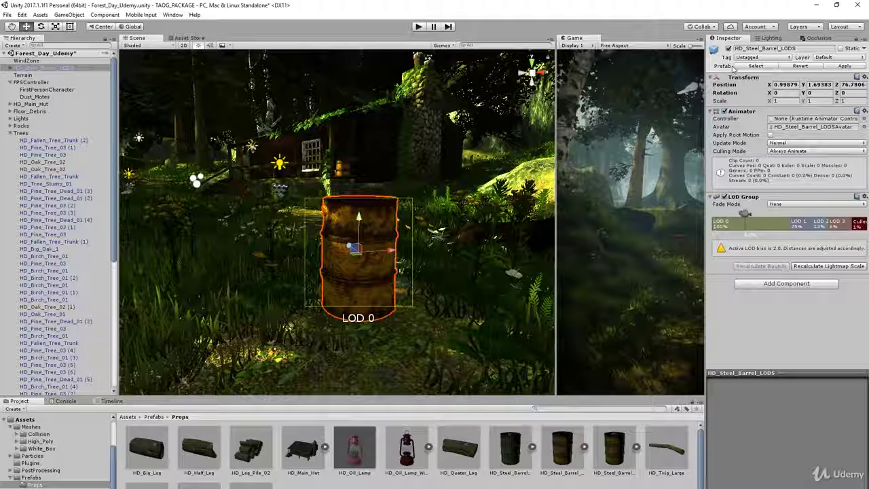
- Place two more instances of the LOD barrel prefab on the path near the first barrel and select all three
mouse_move(354, 342)
right_down()
mouse_move(360, 357)
mouse_move(340, 352)
right_up()
scroll(341, 352, down, 3)
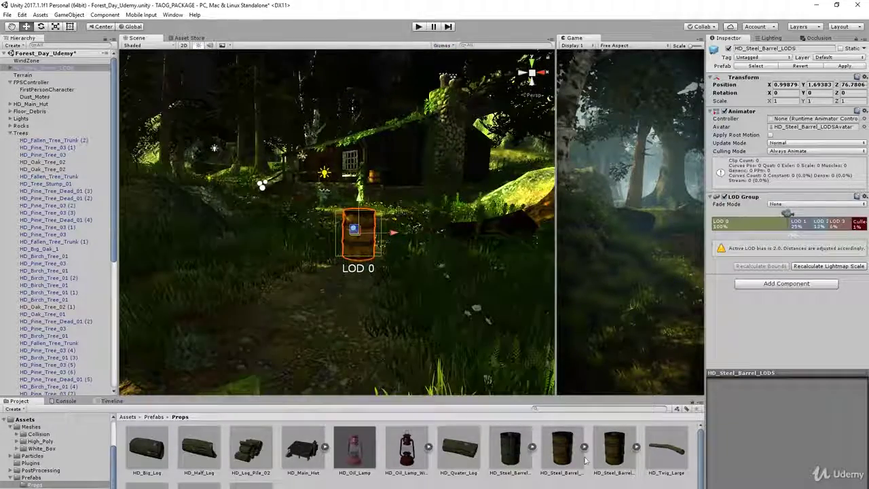
drag(561, 449, 291, 277)
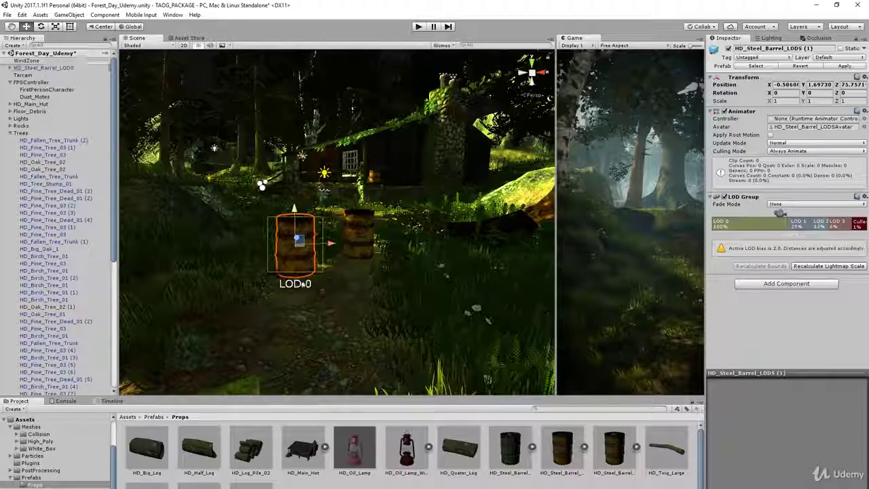
drag(562, 449, 376, 336)
shift+click(348, 236)
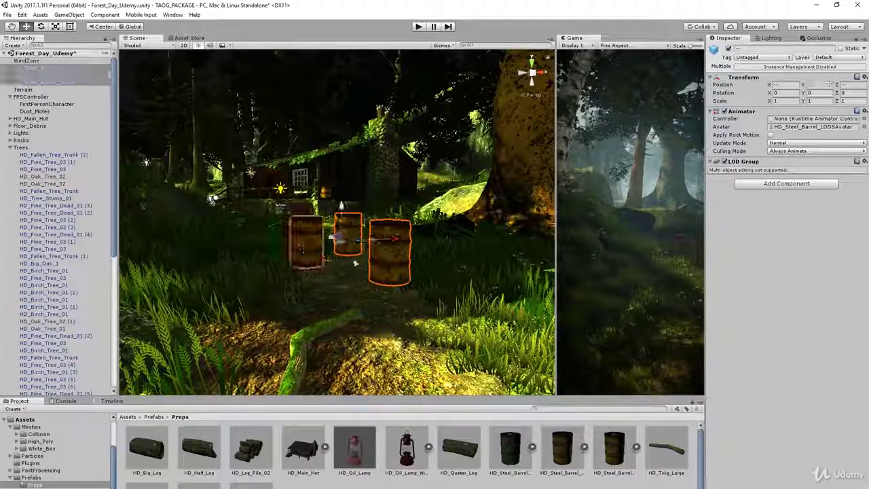
- Select the nearest barrel and check its LOD switching from close range to far down the path and back
click(389, 246)
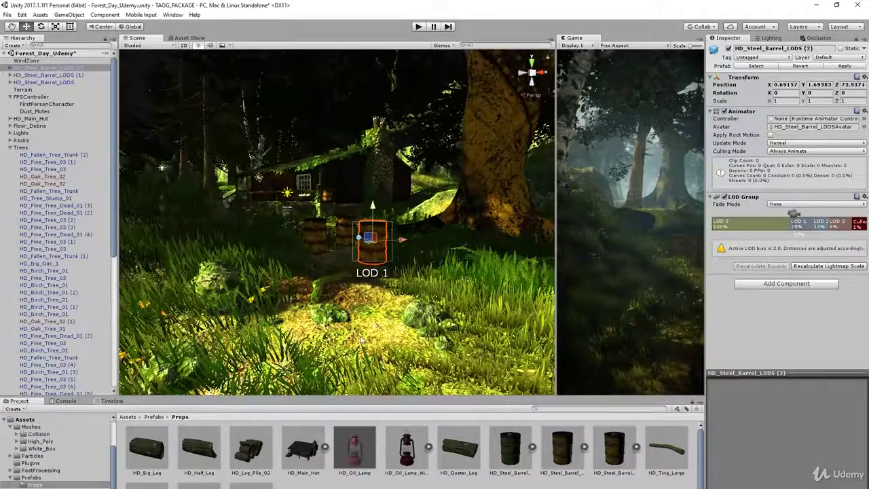
scroll(361, 351, down, 8)
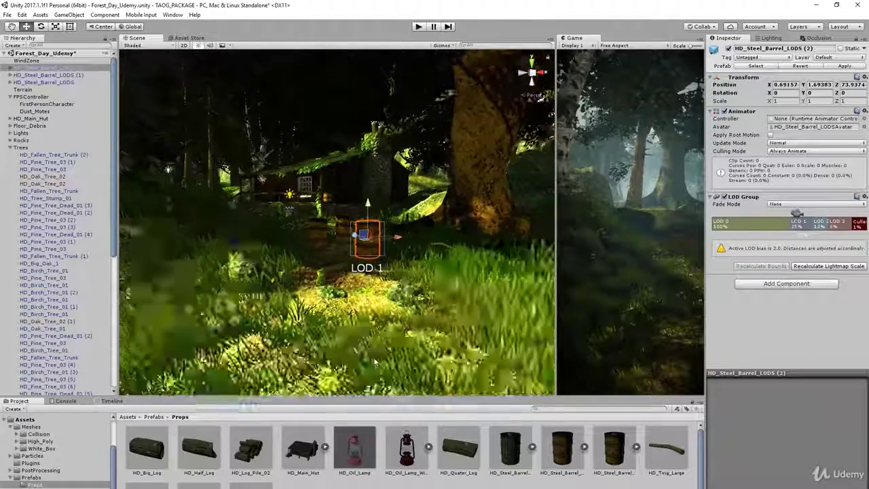
scroll(361, 350, down, 8)
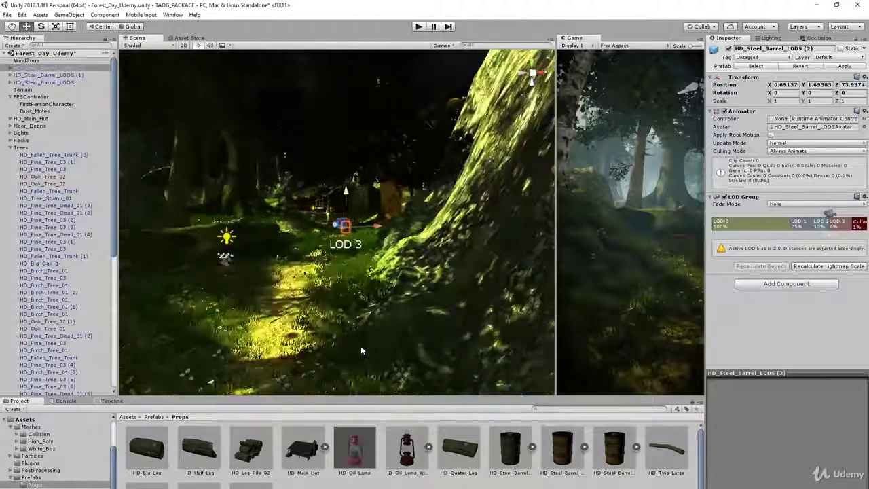
scroll(361, 350, up, 15)
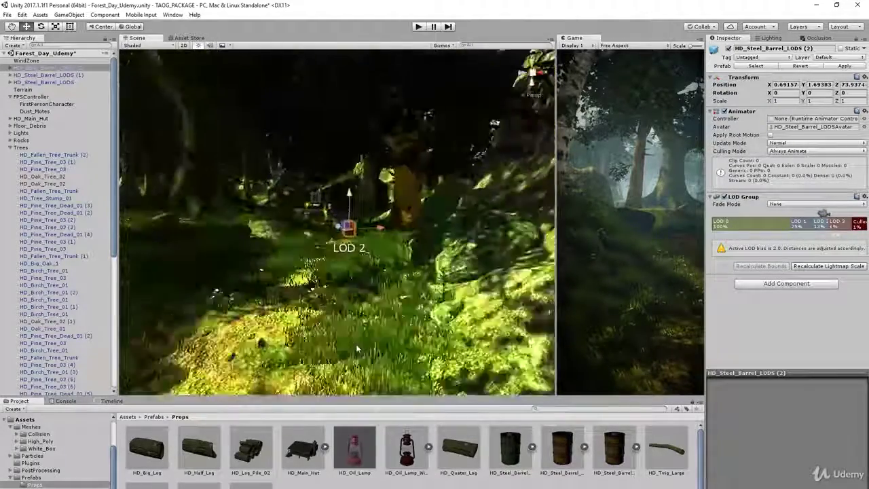
scroll(360, 349, down, 10)
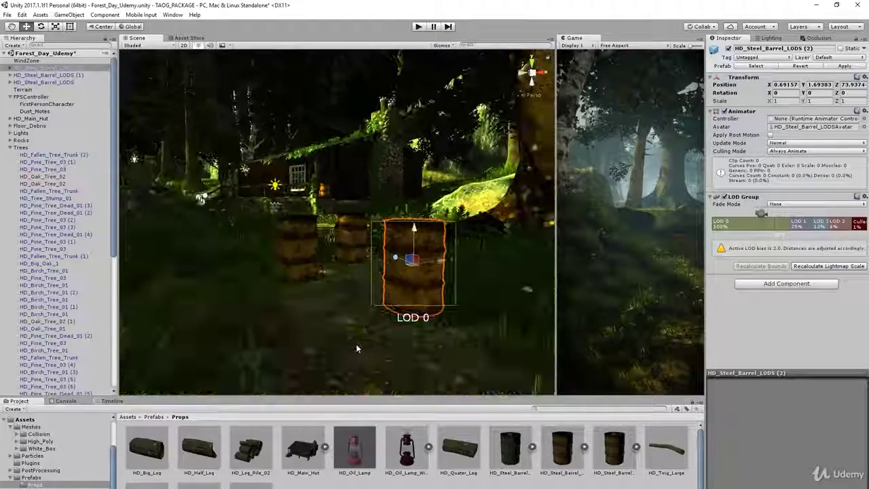
- Deselect the barrel and inspect the three barrels on the path from several angles
click(374, 306)
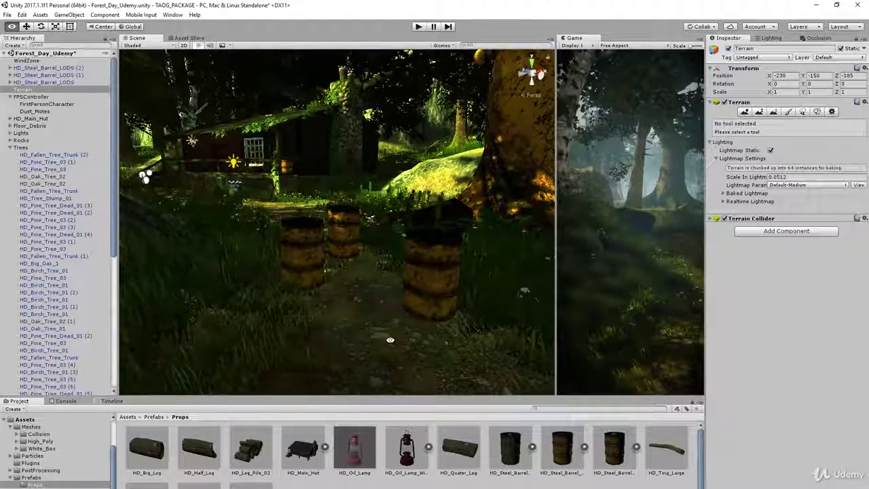
alt+drag(374, 301, 364, 253)
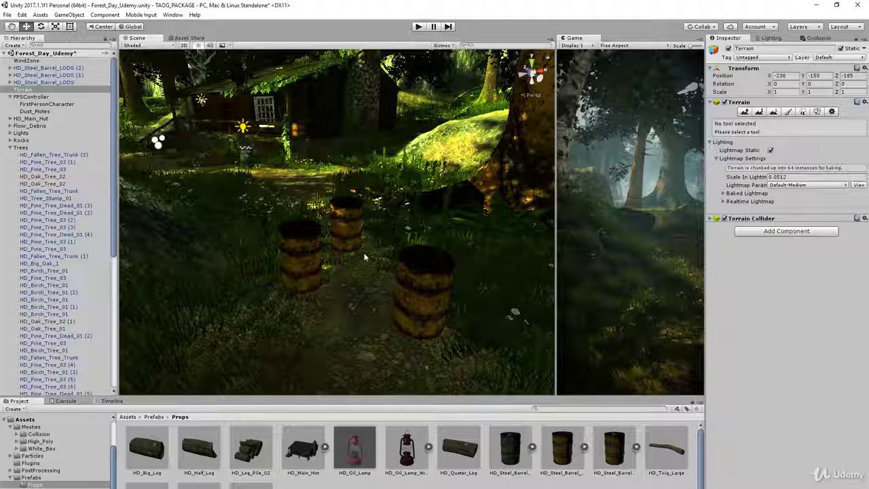
alt+drag(364, 252, 376, 234)
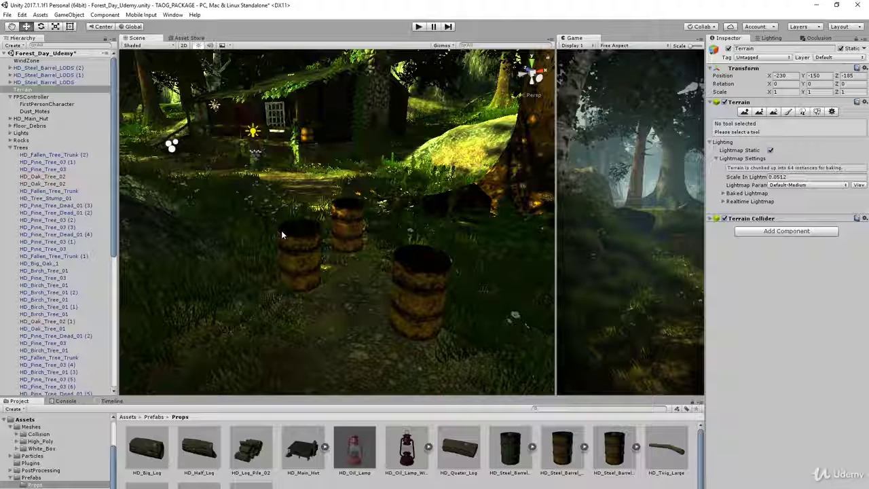
right_drag(281, 230, 450, 218)
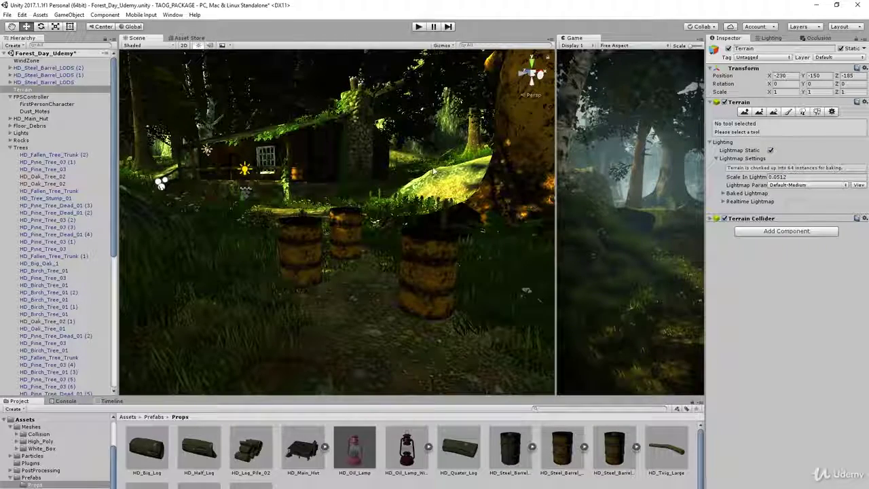
right_drag(289, 226, 217, 295)
middle_drag(217, 295, 251, 291)
mouse_move(272, 270)
right_down()
mouse_move(135, 268)
mouse_move(281, 278)
right_up()
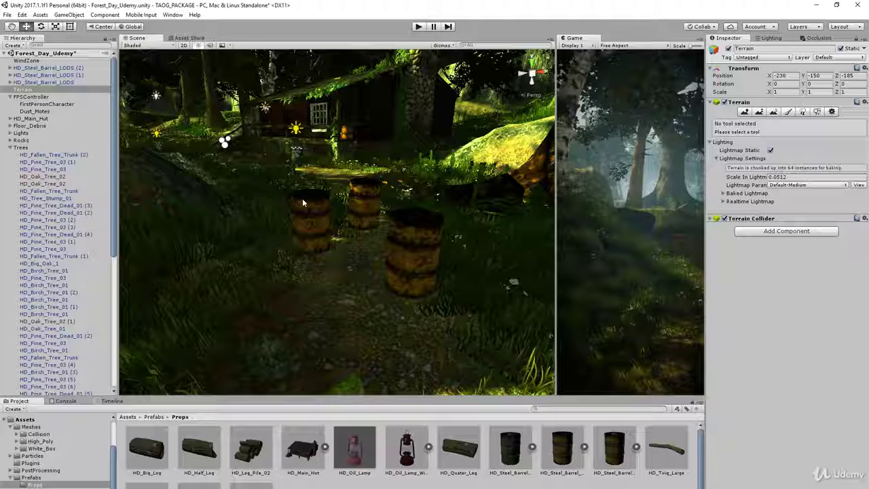
- Enter play mode to test the forest scene with the LOD barrels
click(419, 28)
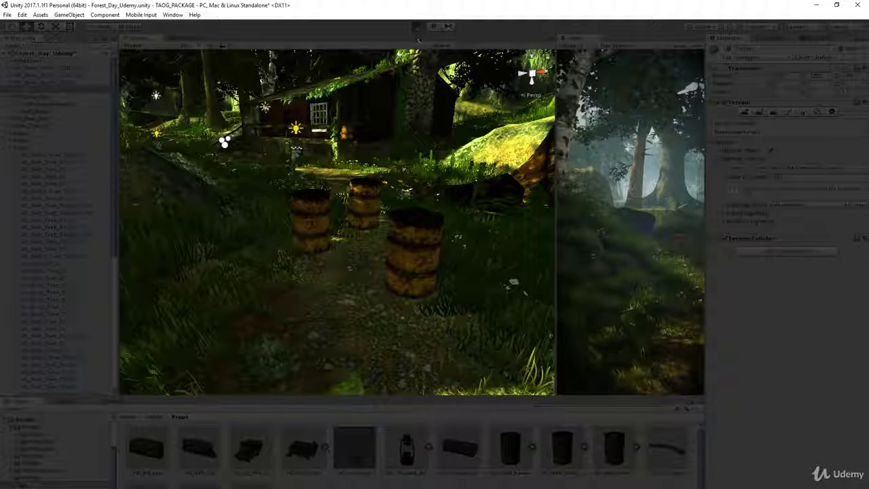